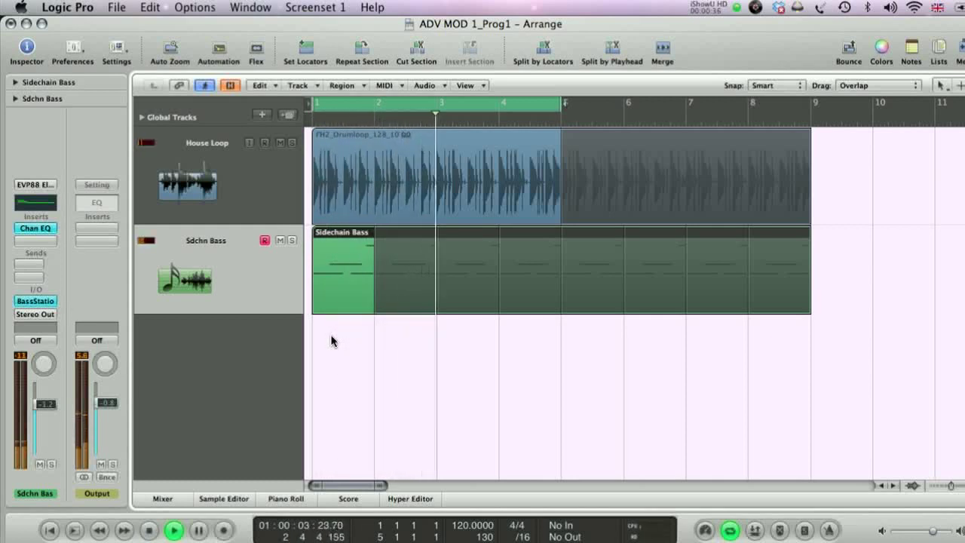
- Stop playback and inspect the Channel EQ settings on the House Loop track
{"action": "key", "text": "space"}
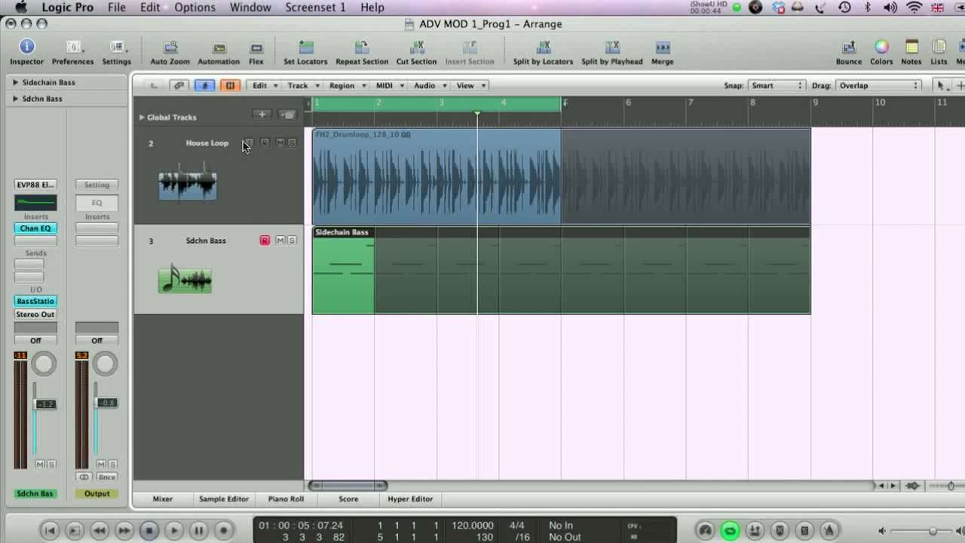
{"action": "left_click", "coordinate": [200, 142]}
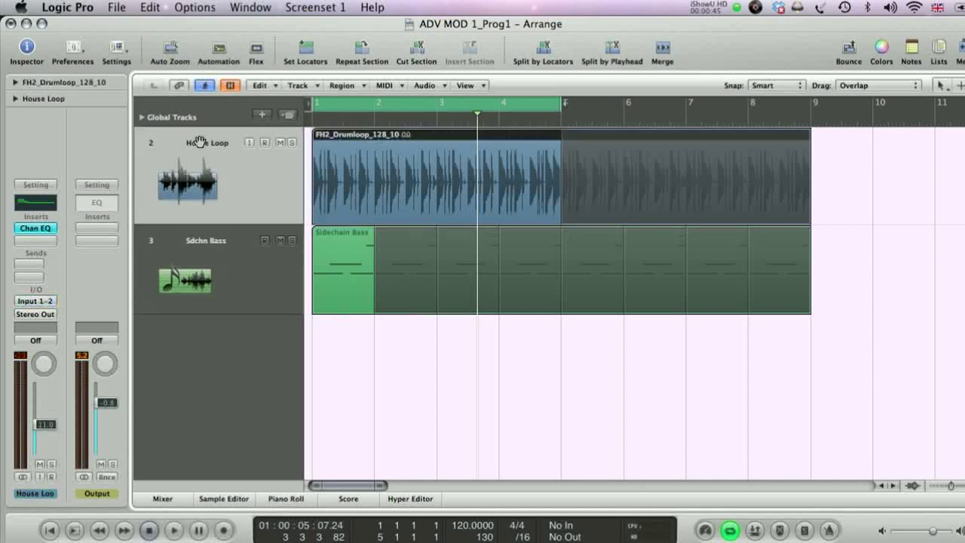
{"action": "left_click", "coordinate": [46, 230]}
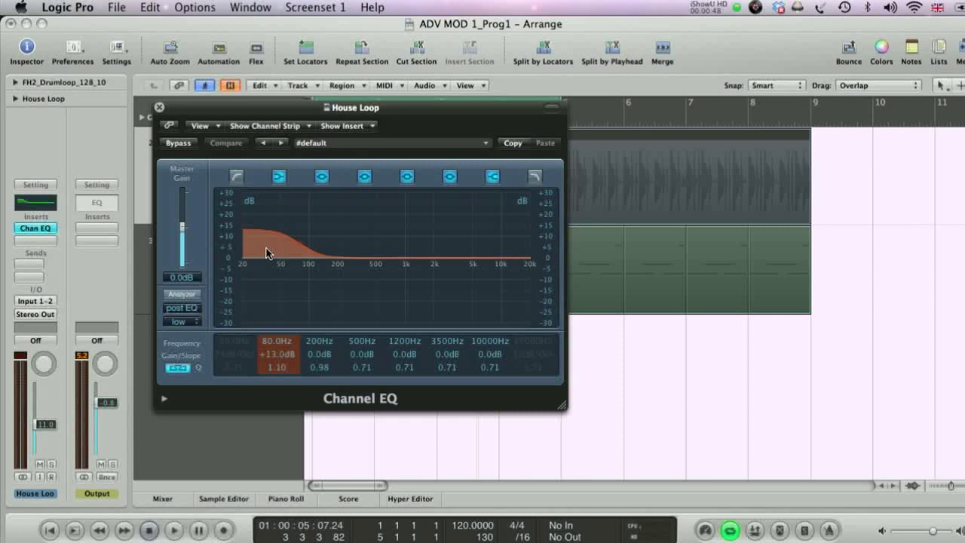
{"action": "left_click", "coordinate": [159, 107]}
- Insert a Compressor after the Channel EQ on the Sdchn Bass track and place its window clear of the track headers
{"action": "left_click", "coordinate": [193, 242]}
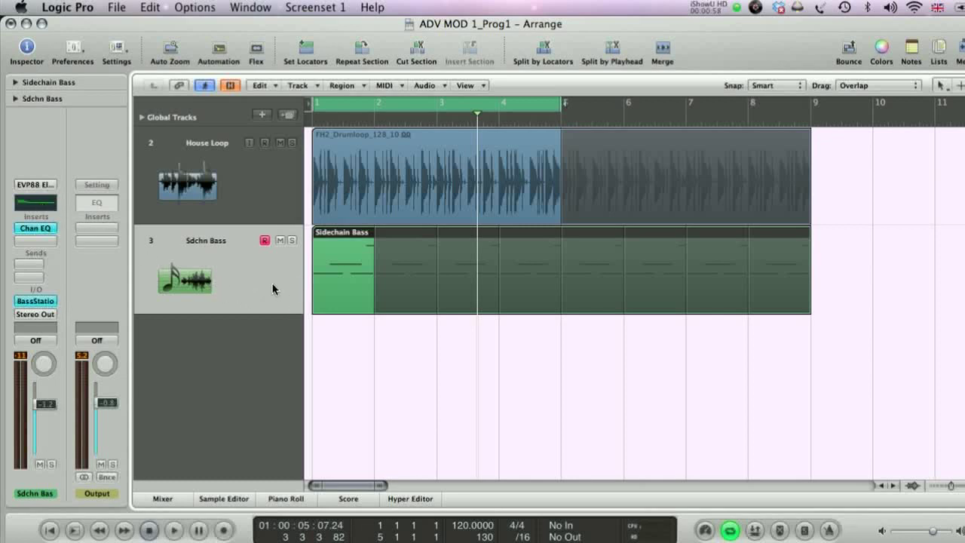
{"action": "left_click", "coordinate": [25, 242]}
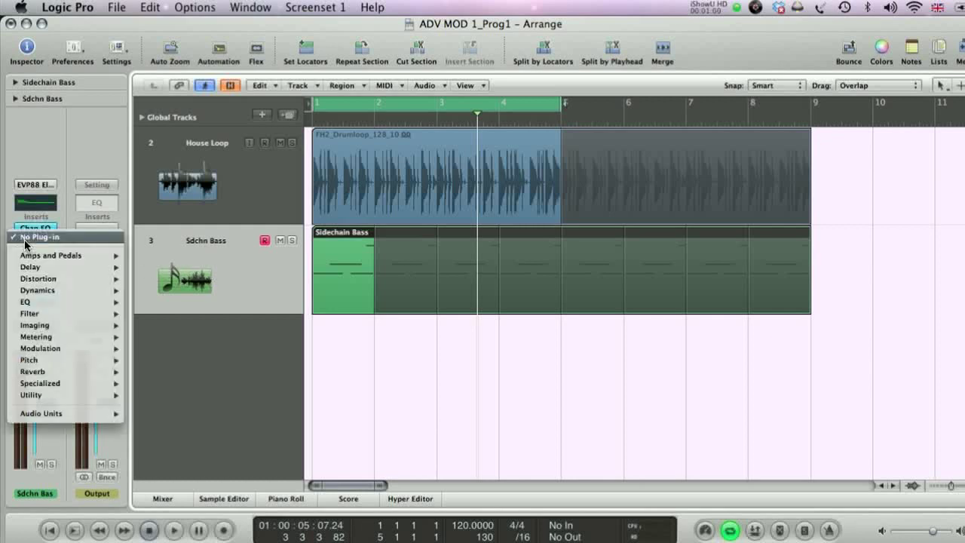
{"action": "mouse_move", "coordinate": [48, 292]}
{"action": "mouse_move", "coordinate": [189, 303]}
{"action": "left_click", "coordinate": [268, 302]}
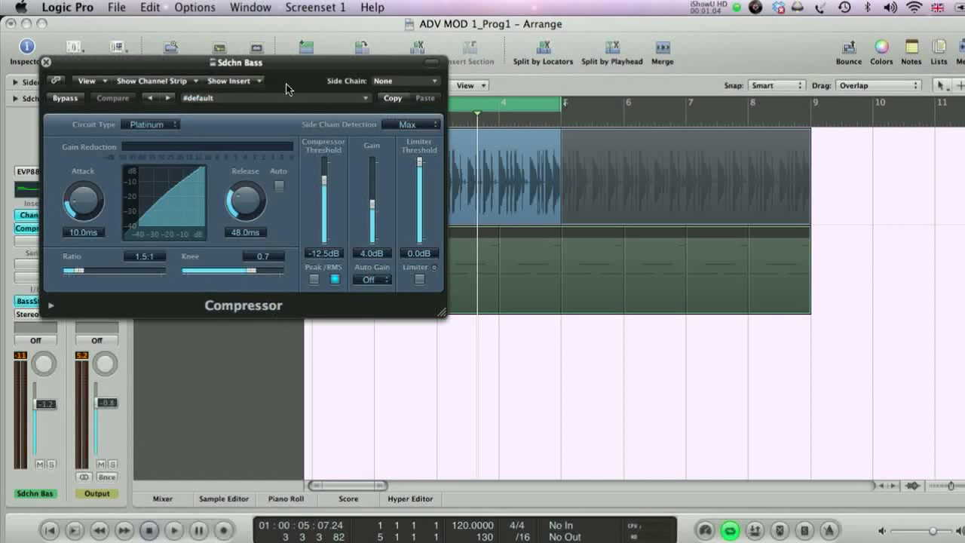
{"action": "left_click_drag", "start_coordinate": [176, 67], "coordinate": [337, 180]}
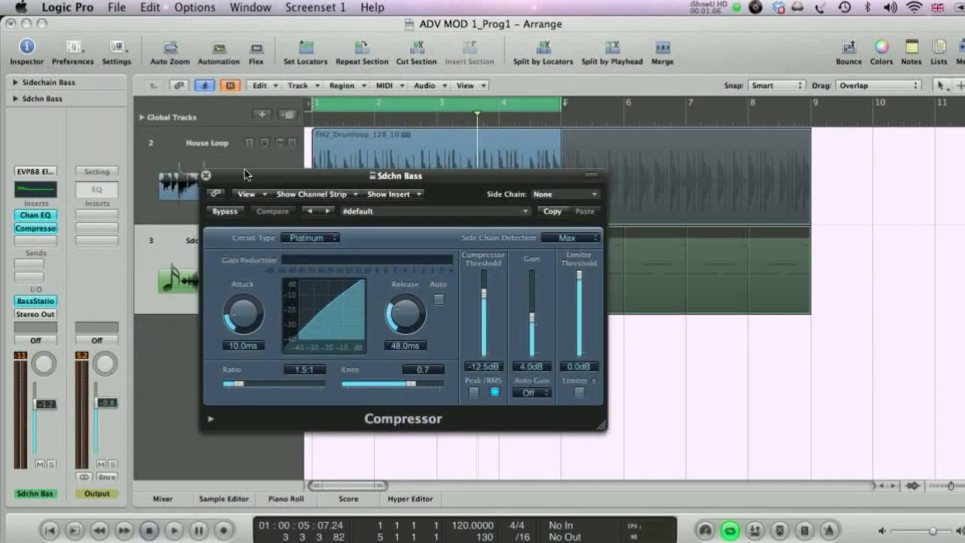
{"action": "left_click_drag", "start_coordinate": [226, 181], "coordinate": [483, 284]}
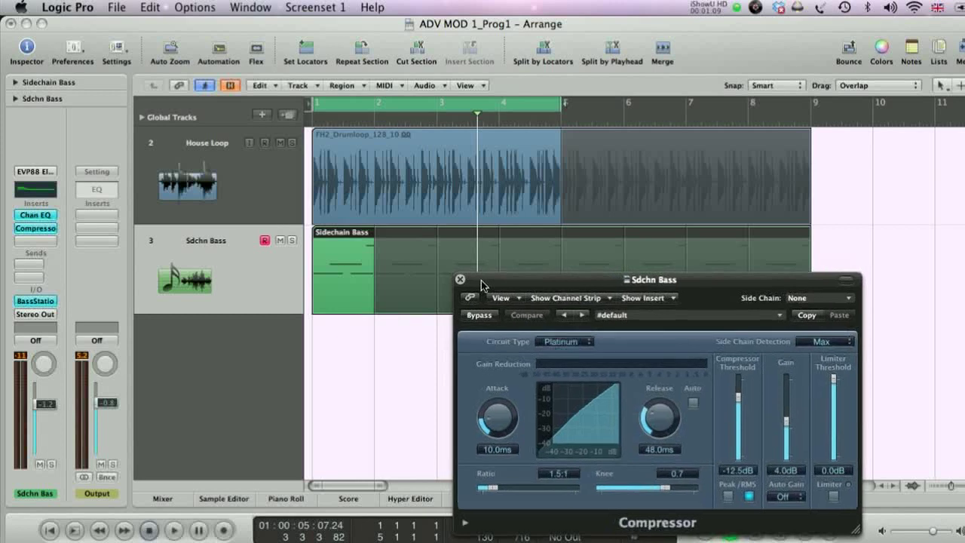
- Unhide the Sidechain track, enlarge its kick regions around bar 1, and select the first kick region
{"action": "left_click", "coordinate": [230, 85]}
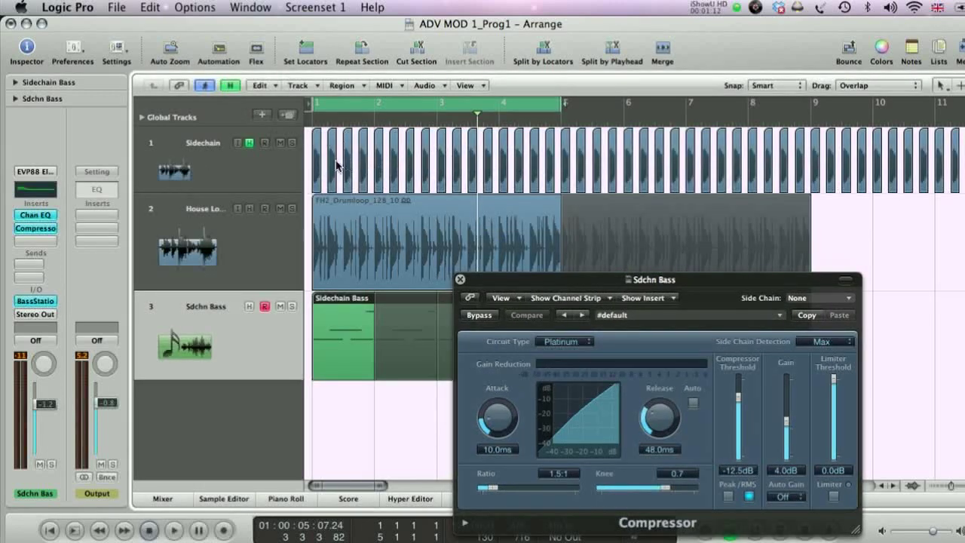
{"action": "left_click", "coordinate": [195, 147]}
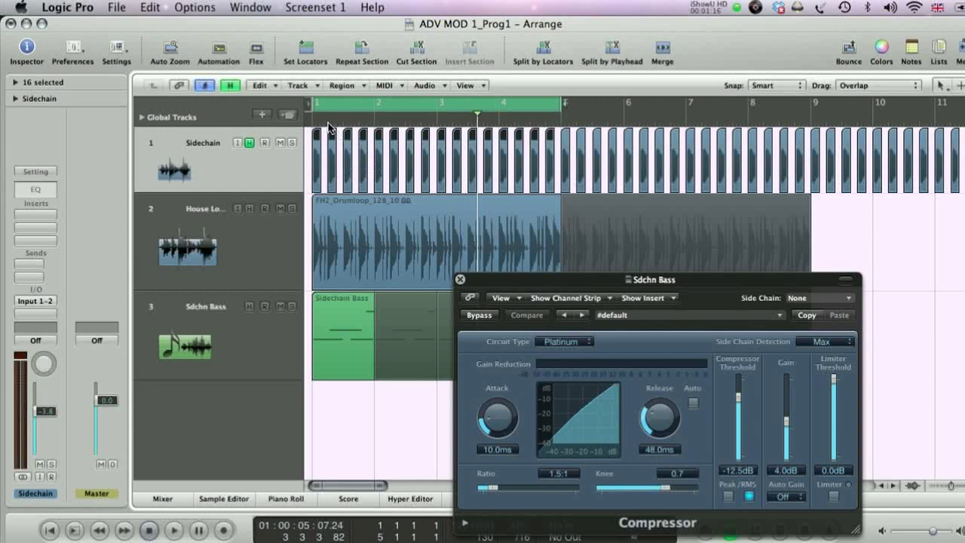
{"action": "left_click_drag", "start_coordinate": [323, 116], "coordinate": [316, 120]}
{"action": "key", "text": "ctrl+Right"}
{"action": "key", "text": "ctrl+Right"}
{"action": "key", "text": "ctrl+Right"}
{"action": "key", "text": "ctrl+Right"}
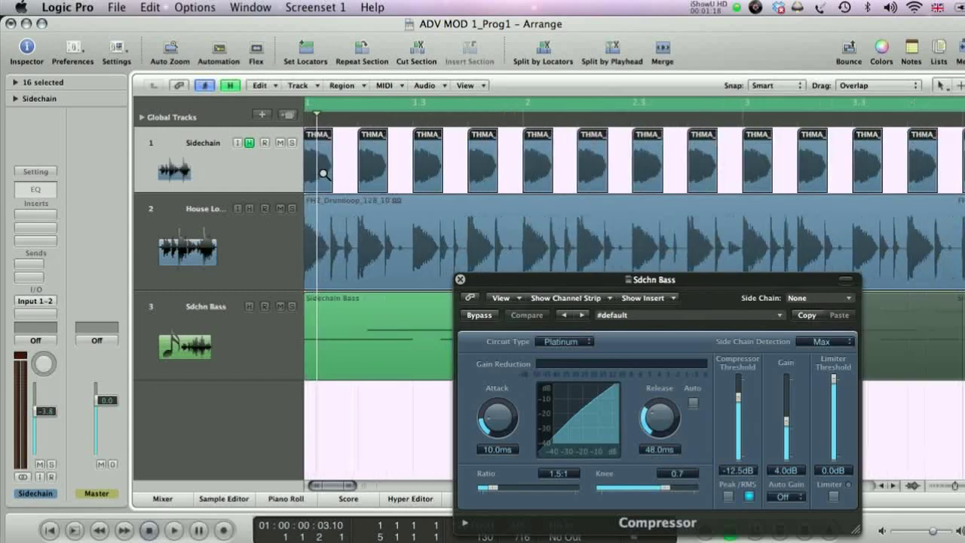
{"action": "scroll", "coordinate": [358, 168], "scroll_direction": "left", "scroll_amount": 1}
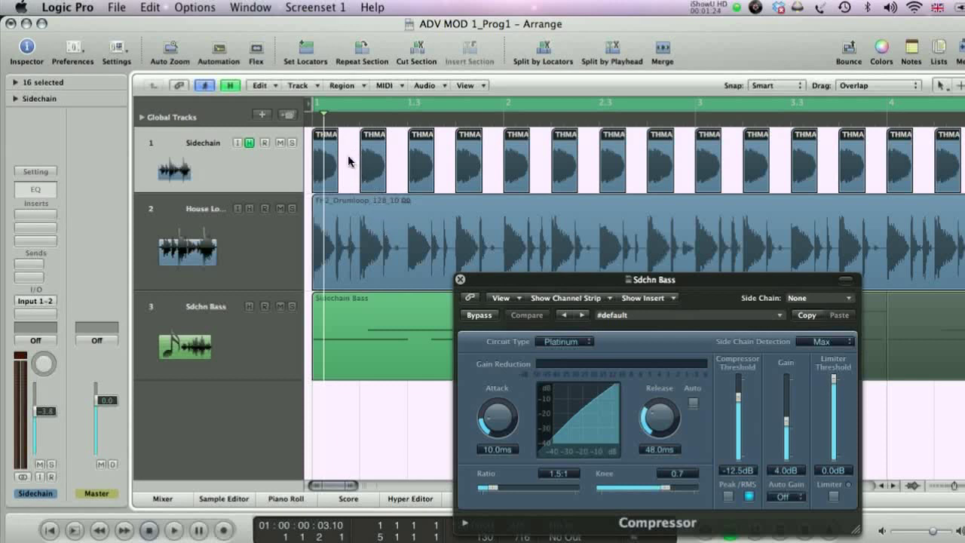
{"action": "left_click", "coordinate": [325, 136]}
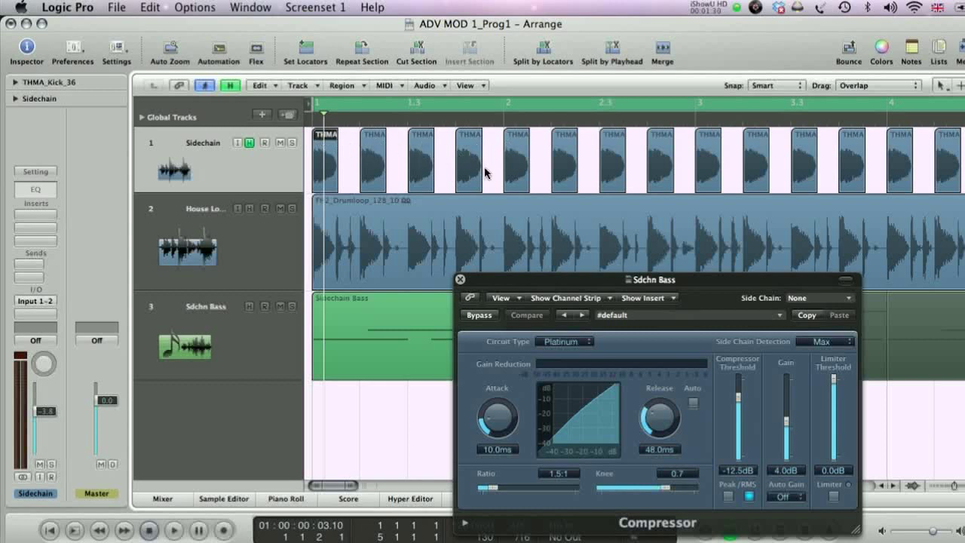
- Check the Sidechain track's output routing and choose No Output
{"action": "left_click", "coordinate": [42, 313]}
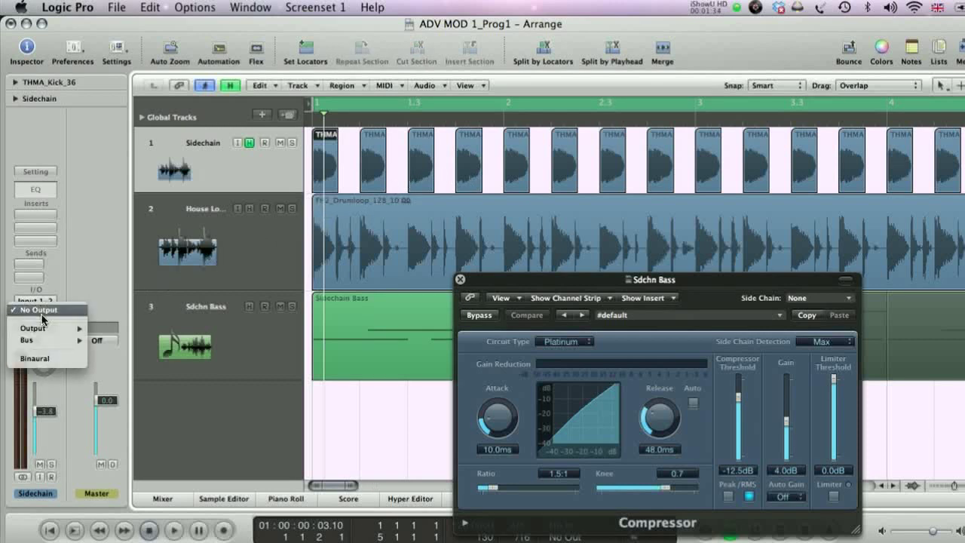
{"action": "left_click", "coordinate": [42, 310]}
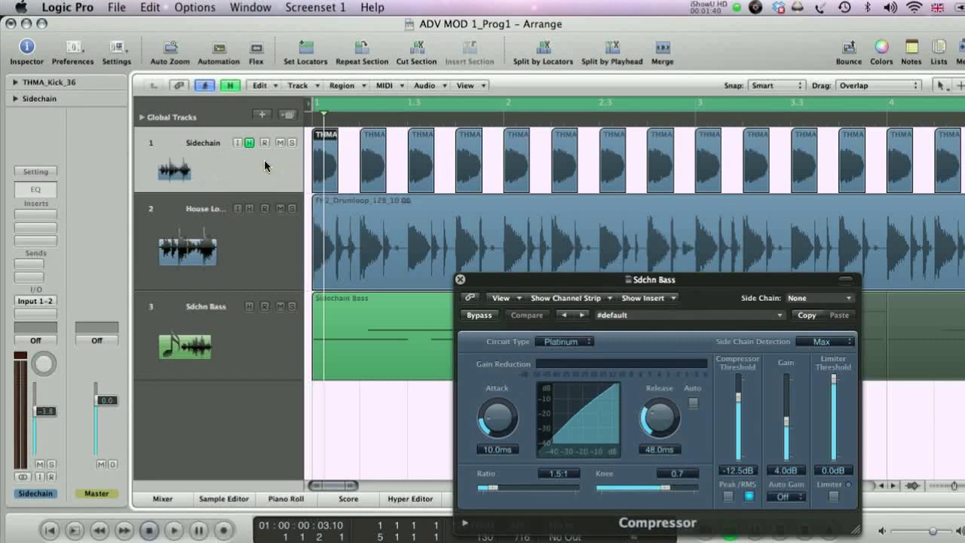
{"action": "left_click", "coordinate": [116, 8]}
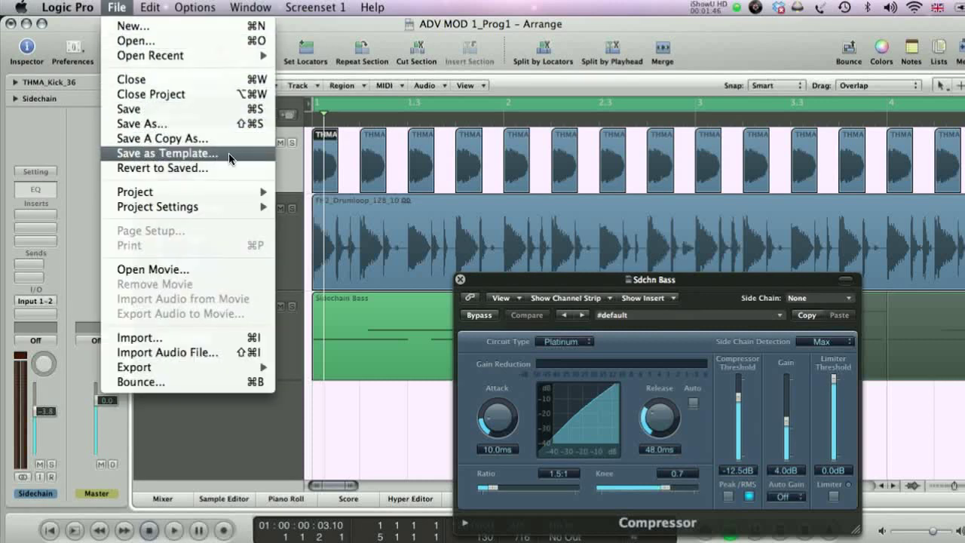
{"action": "left_click", "coordinate": [288, 159]}
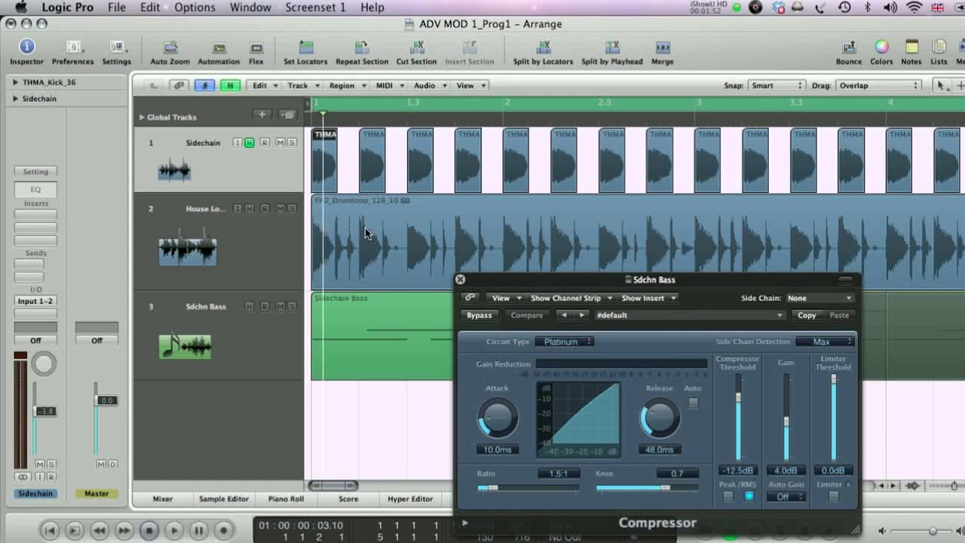
- Set the bass Compressor's side chain source to Audio 2 – Sidechain and reposition the plug-in window
{"action": "left_click_drag", "start_coordinate": [533, 287], "coordinate": [320, 137]}
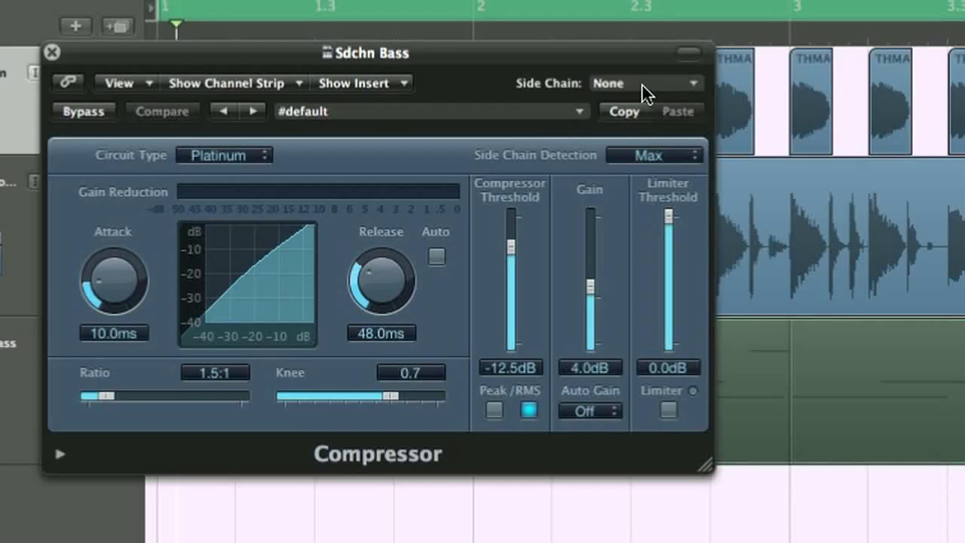
{"action": "left_click", "coordinate": [642, 85]}
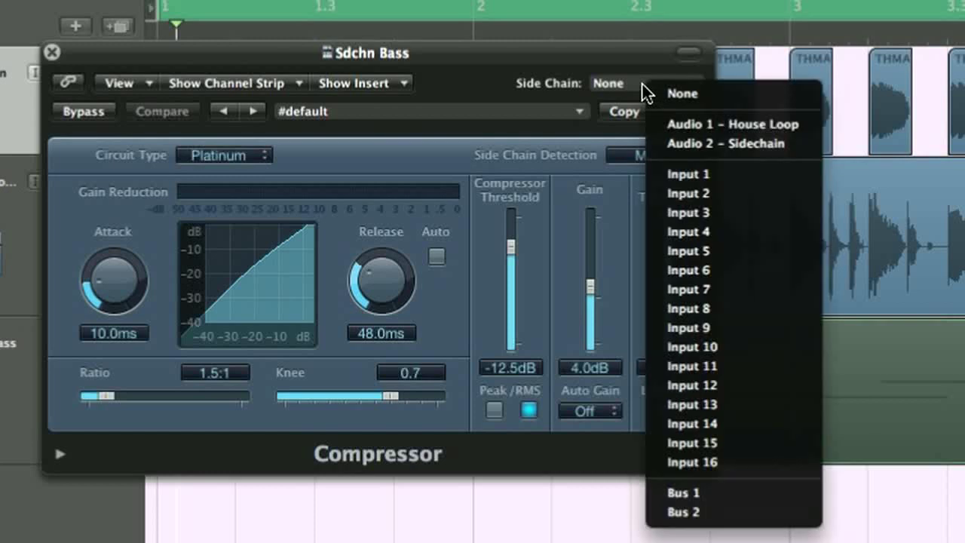
{"action": "left_click", "coordinate": [689, 144]}
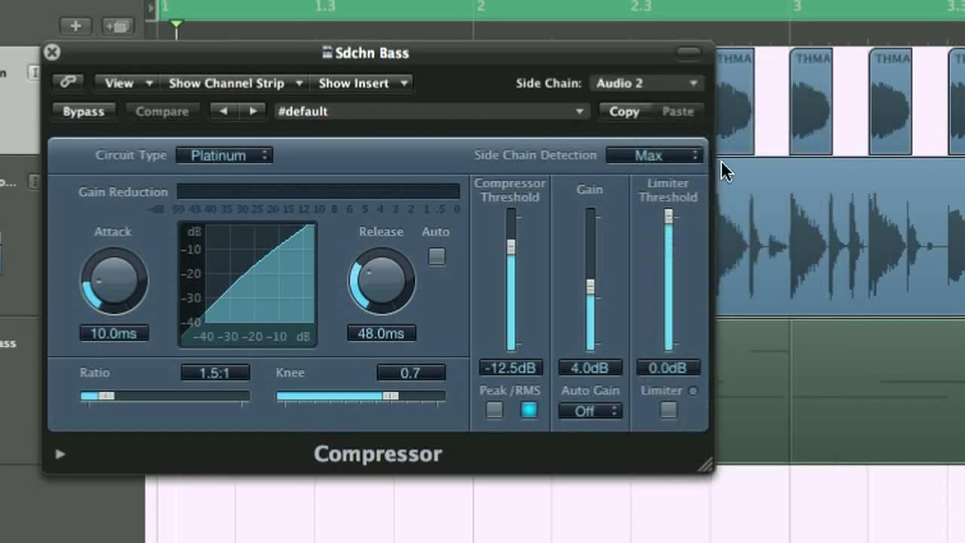
{"action": "left_click_drag", "start_coordinate": [235, 52], "coordinate": [248, 70]}
{"action": "left_click", "coordinate": [126, 345]}
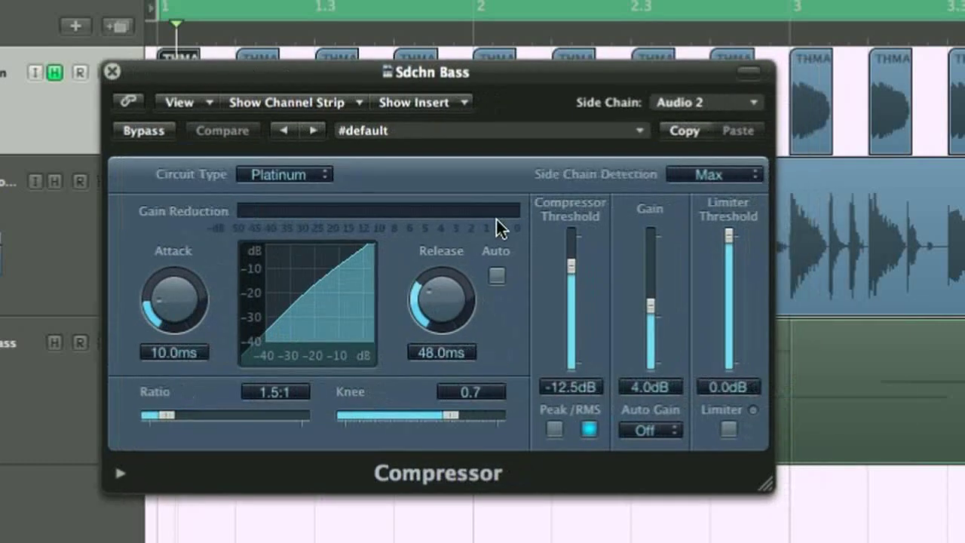
- Try a -25.5 dB threshold and 3.6:1 ratio on the bass Compressor, compare against bypass, and raise the threshold slightly
{"action": "left_click_drag", "start_coordinate": [571, 265], "coordinate": [564, 297]}
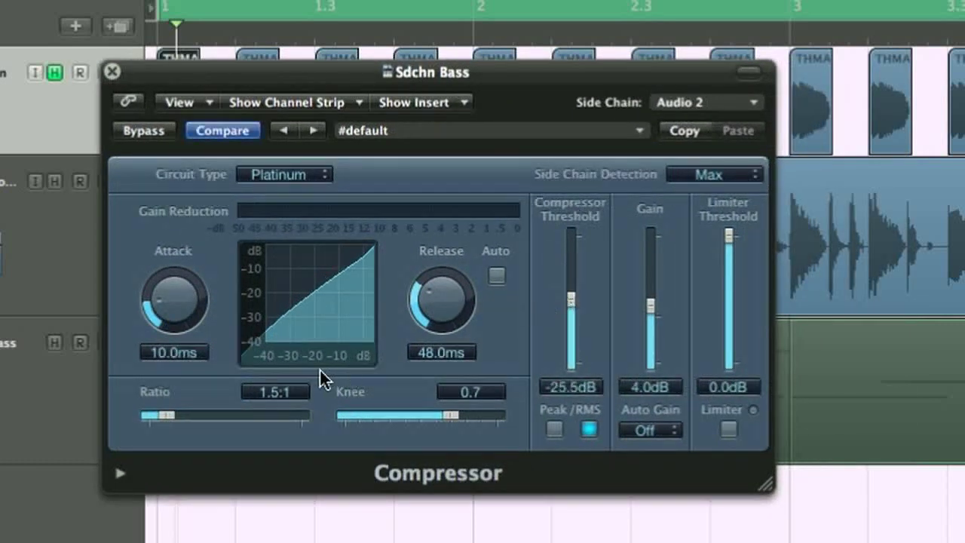
{"action": "left_click_drag", "start_coordinate": [168, 416], "coordinate": [204, 412]}
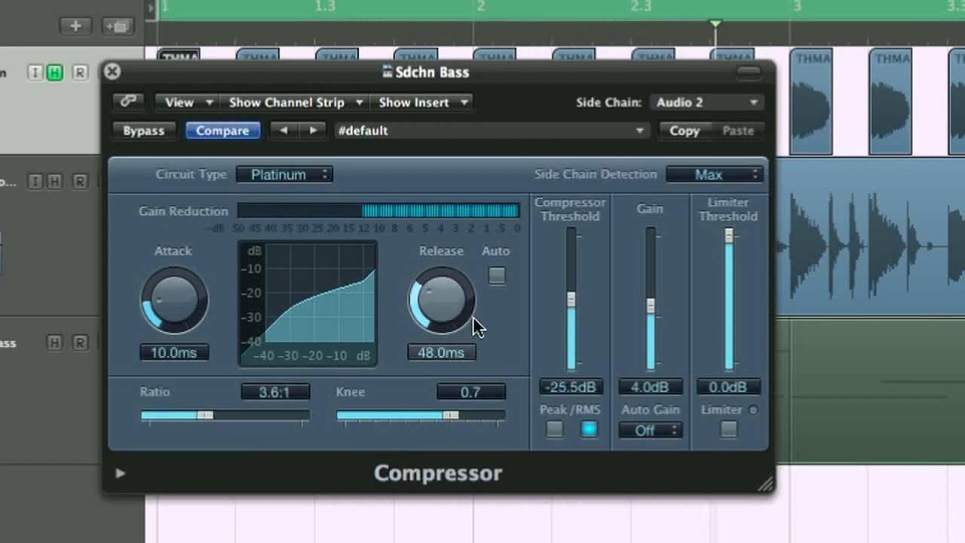
{"action": "left_click", "coordinate": [134, 130]}
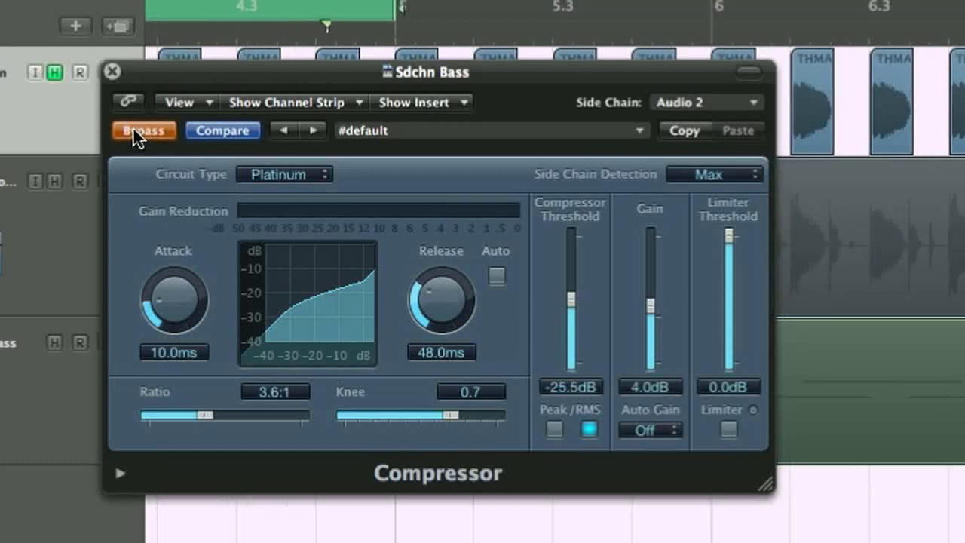
{"action": "left_click", "coordinate": [133, 130]}
{"action": "left_click_drag", "start_coordinate": [571, 299], "coordinate": [572, 286]}
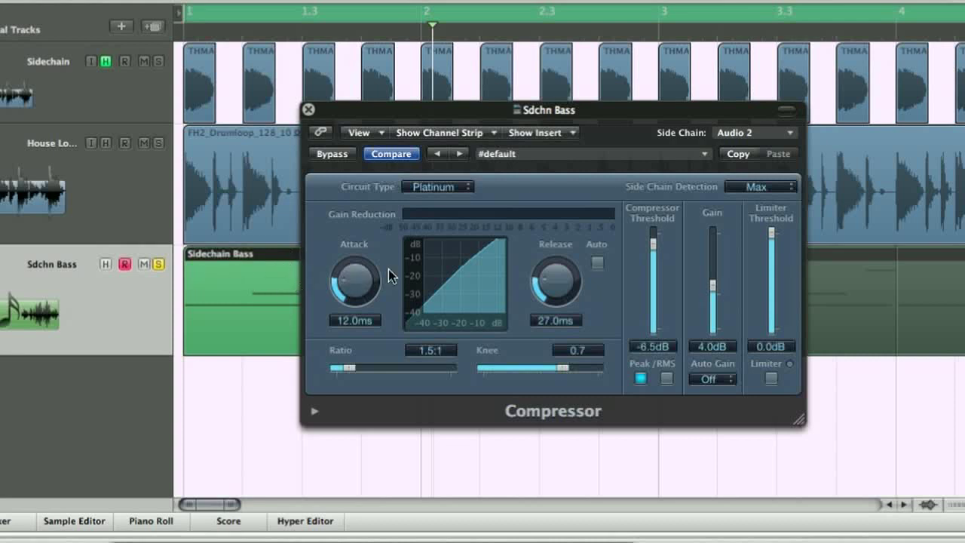
- Review the source choices for the Compressor's side chain input
{"action": "left_click", "coordinate": [738, 134]}
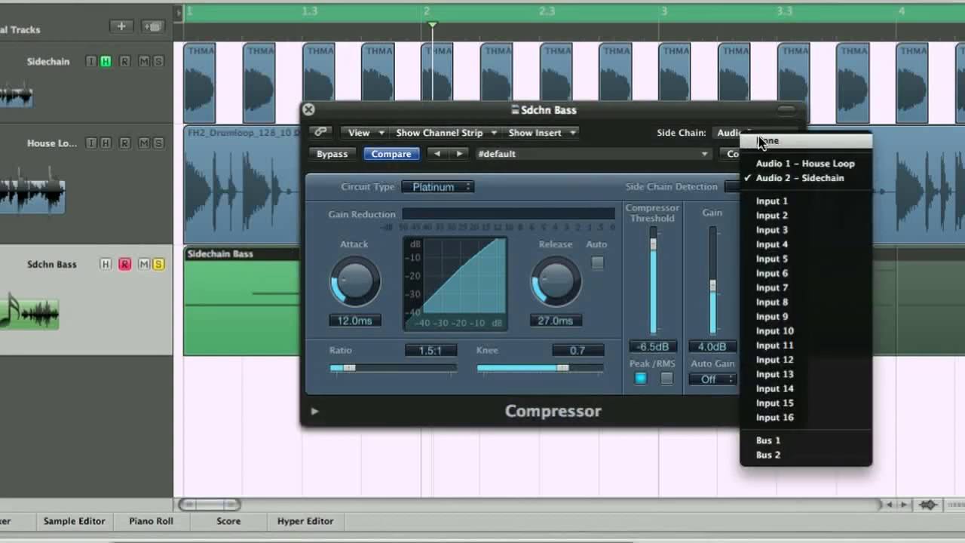
{"action": "left_click", "coordinate": [576, 164]}
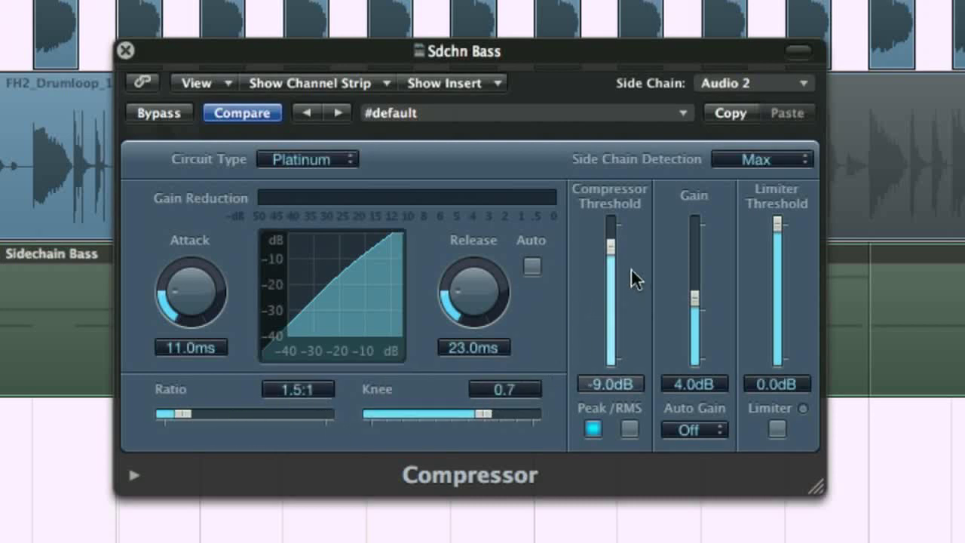
- Set the Compressor's threshold to -25.5 dB, its ratio to 7.7:1 and its attack to 5.5 ms
{"action": "left_click_drag", "start_coordinate": [613, 248], "coordinate": [609, 297]}
{"action": "left_click_drag", "start_coordinate": [181, 413], "coordinate": [259, 414]}
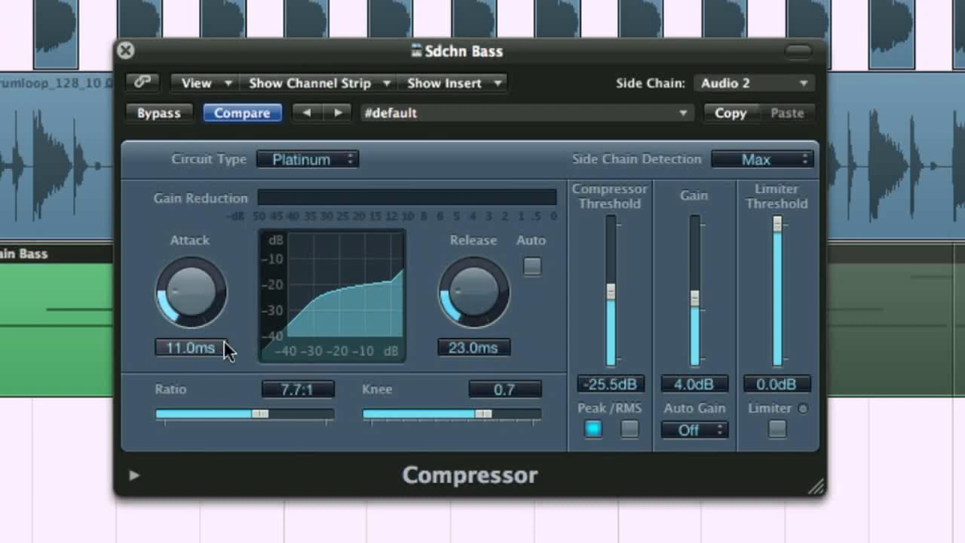
{"action": "left_click_drag", "start_coordinate": [187, 280], "coordinate": [189, 302]}
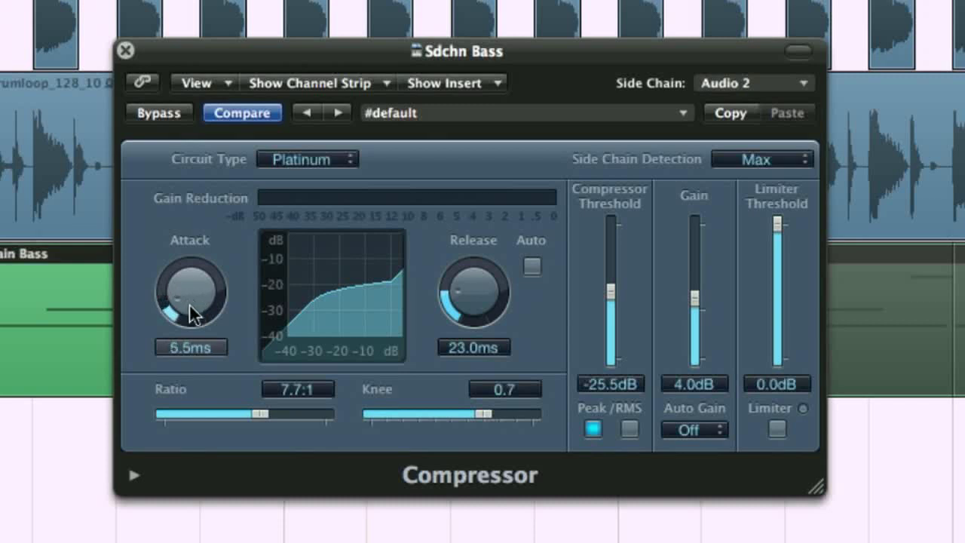
- Try Compressor release times of 260, 170 and 460 ms, settle on 51 ms, and set the attack to 6 ms
{"action": "left_click_drag", "start_coordinate": [468, 252], "coordinate": [472, 225]}
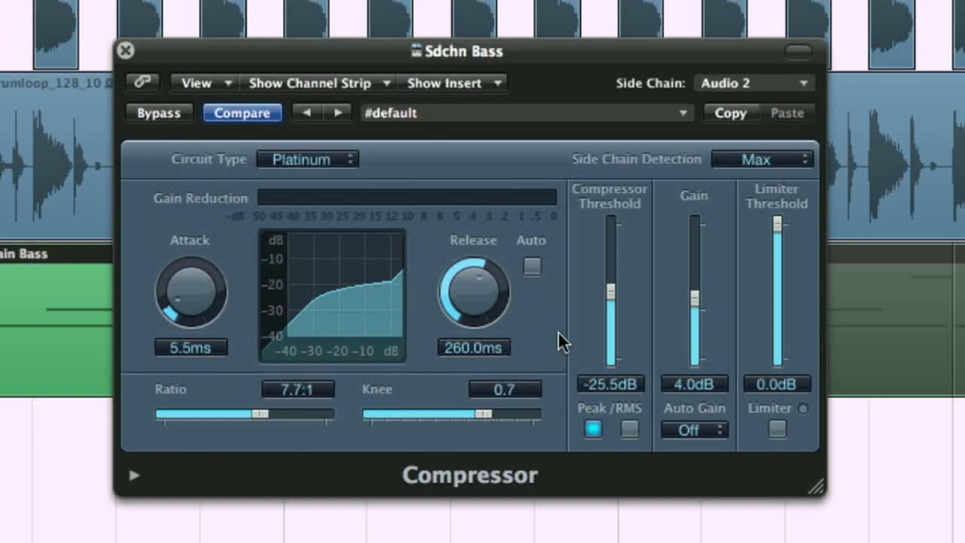
{"action": "left_click_drag", "start_coordinate": [495, 284], "coordinate": [477, 313]}
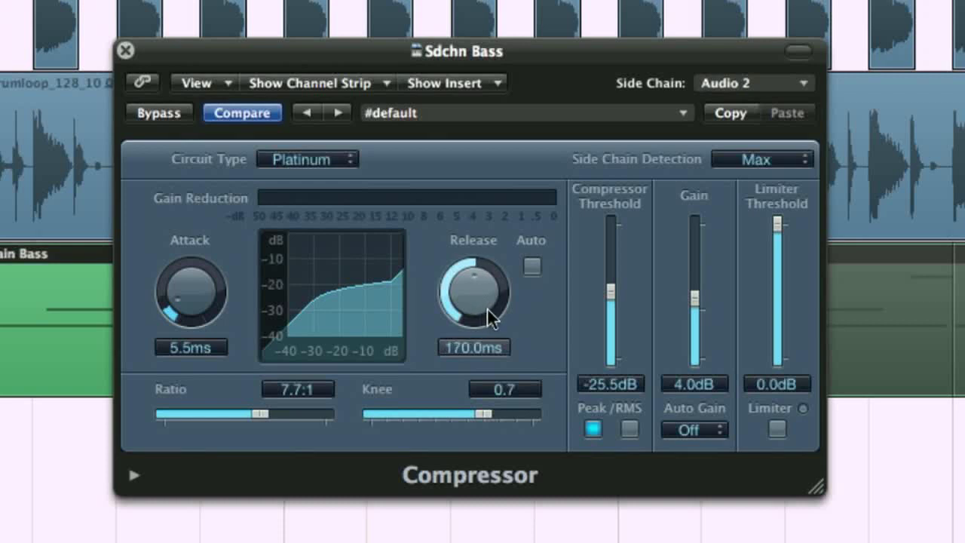
{"action": "mouse_move", "coordinate": [481, 298]}
{"action": "left_mouse_down"}
{"action": "mouse_move", "coordinate": [481, 311]}
{"action": "mouse_move", "coordinate": [479, 297]}
{"action": "left_mouse_up"}
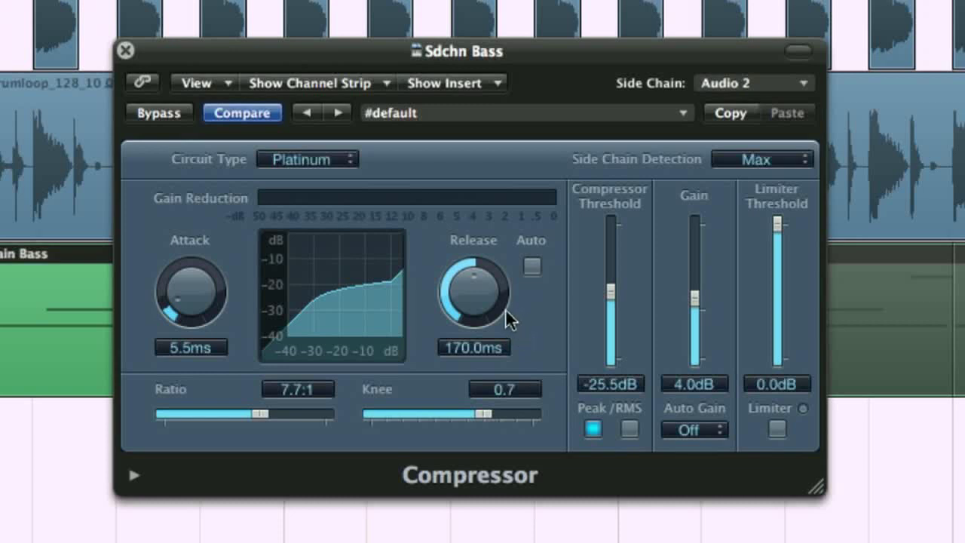
{"action": "left_click_drag", "start_coordinate": [470, 295], "coordinate": [477, 277]}
{"action": "left_click_drag", "start_coordinate": [480, 333], "coordinate": [497, 286]}
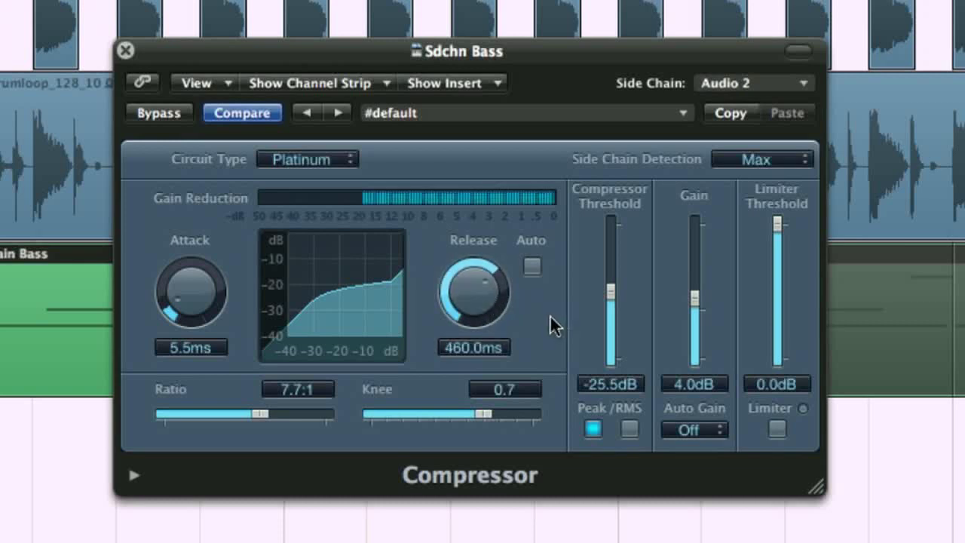
{"action": "left_click_drag", "start_coordinate": [479, 284], "coordinate": [468, 344]}
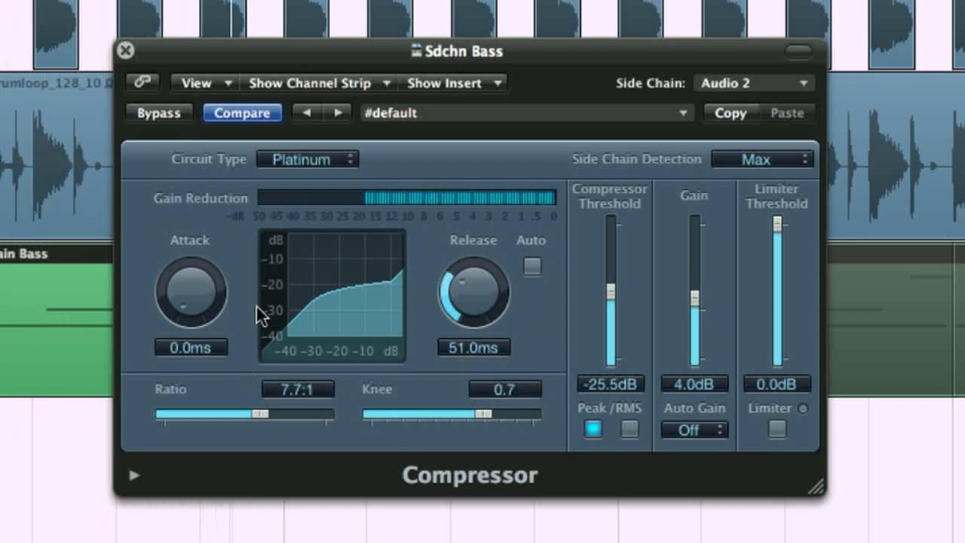
{"action": "left_click_drag", "start_coordinate": [187, 298], "coordinate": [185, 279]}
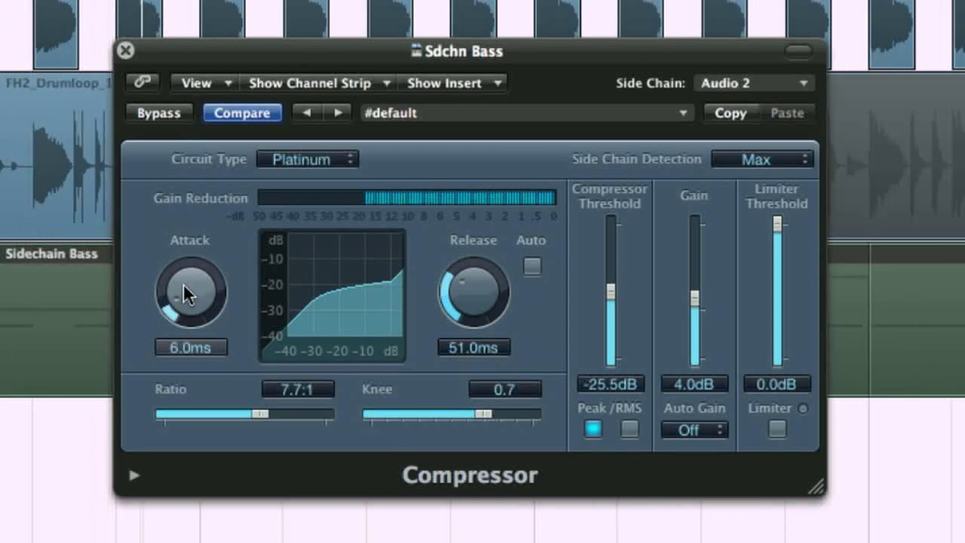
- Set the bass Compressor's attack to 6.5 ms
{"action": "left_click_drag", "start_coordinate": [183, 282], "coordinate": [183, 279]}
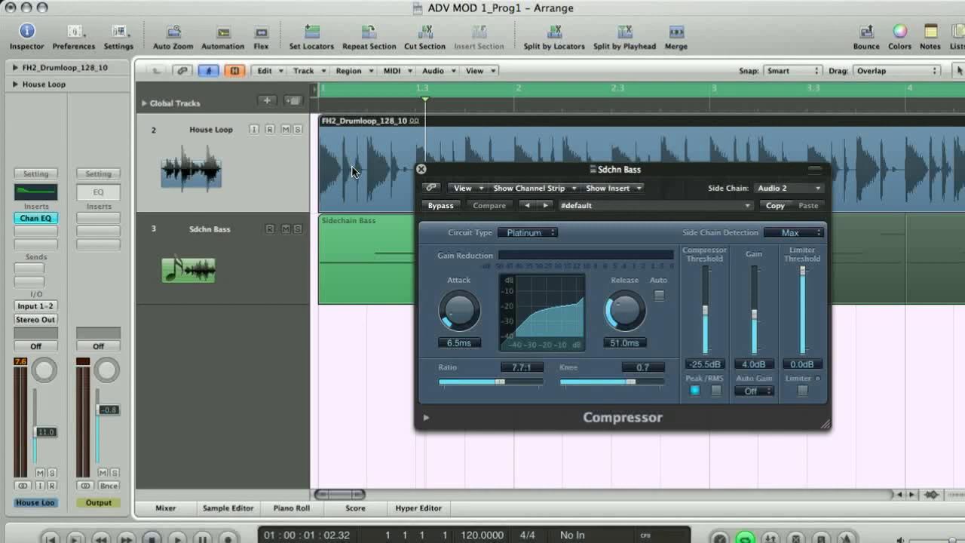
- Send the House Loop channel to Bus 1 (SidechainEQ) with the send level at 0.0 dB
{"action": "left_click", "coordinate": [46, 280]}
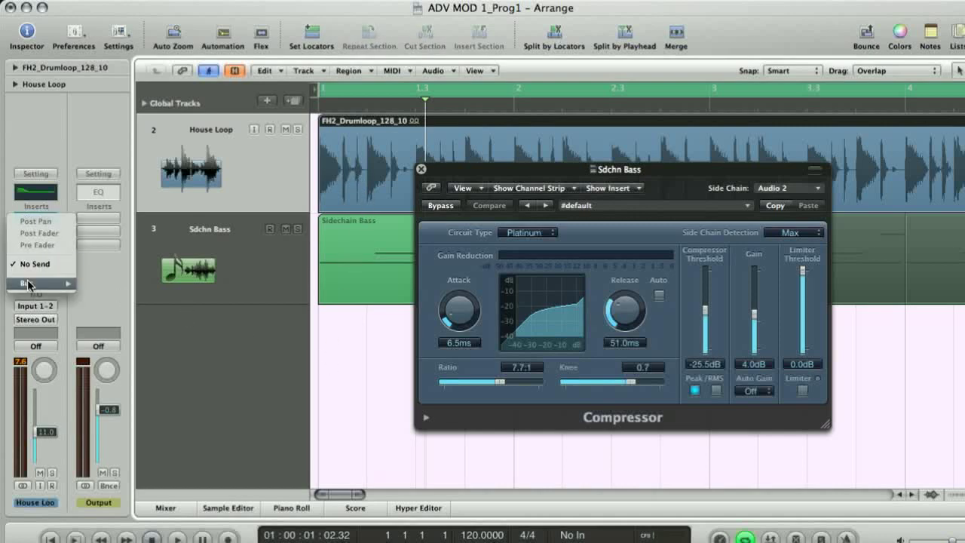
{"action": "mouse_move", "coordinate": [76, 283]}
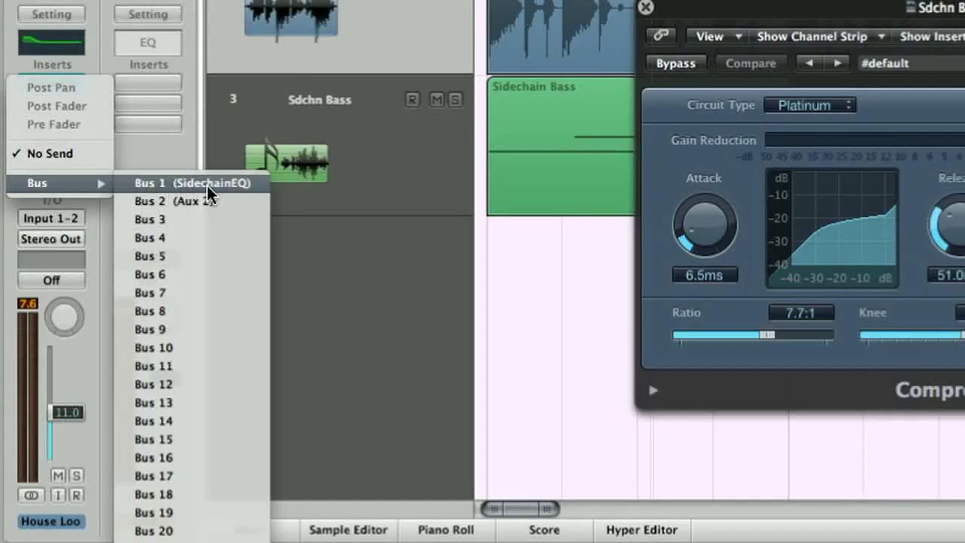
{"action": "left_click", "coordinate": [208, 186]}
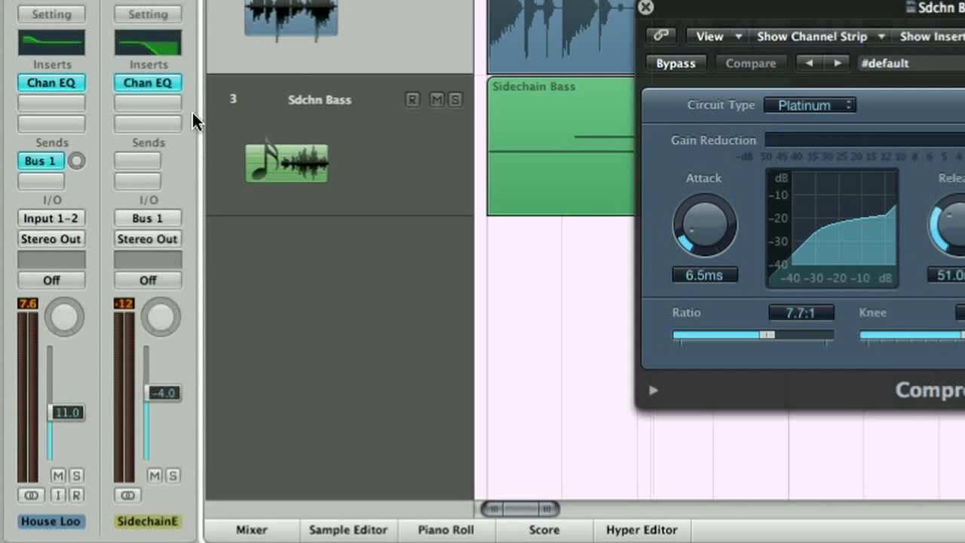
{"action": "left_click", "coordinate": [75, 160], "text": "alt"}
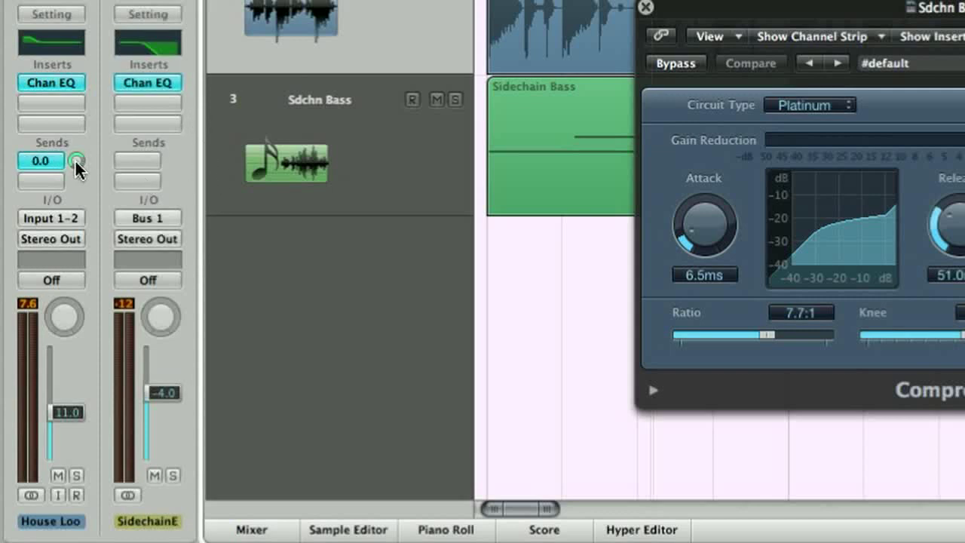
- In the SidechainEQ channel's Channel EQ, enable the 3100 Hz high-pass filter and disable the 330 Hz low-pass filter
{"action": "left_click", "coordinate": [139, 81]}
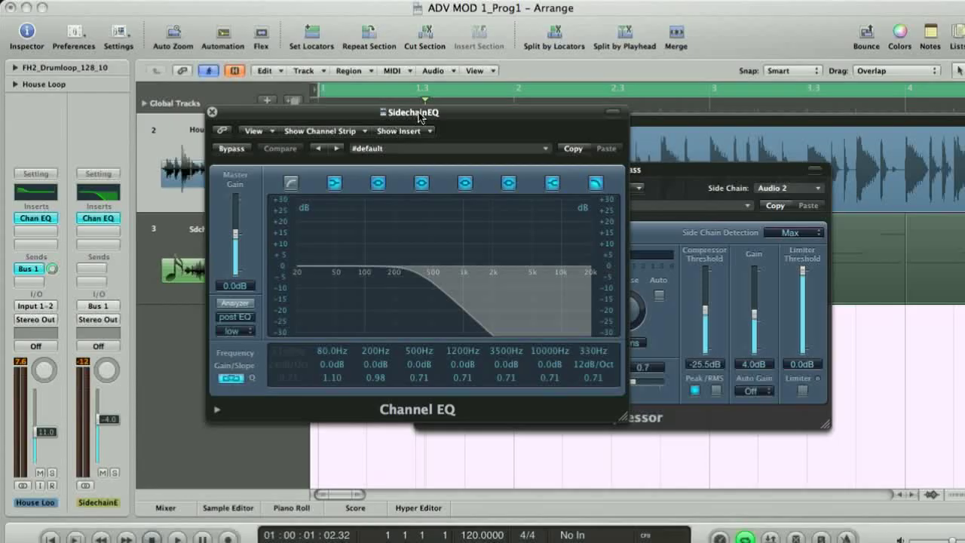
{"action": "left_click_drag", "start_coordinate": [419, 111], "coordinate": [330, 97]}
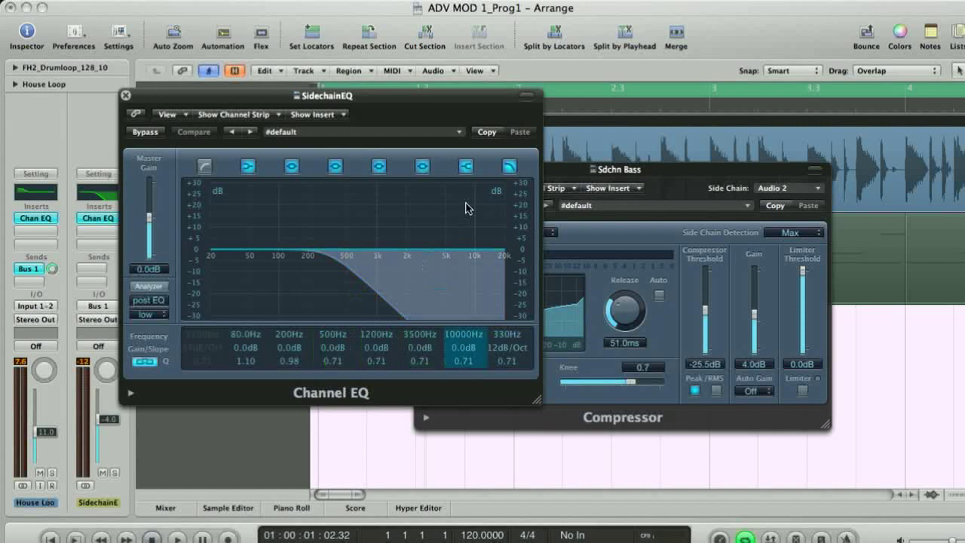
{"action": "left_click", "coordinate": [205, 167]}
{"action": "left_click", "coordinate": [509, 167]}
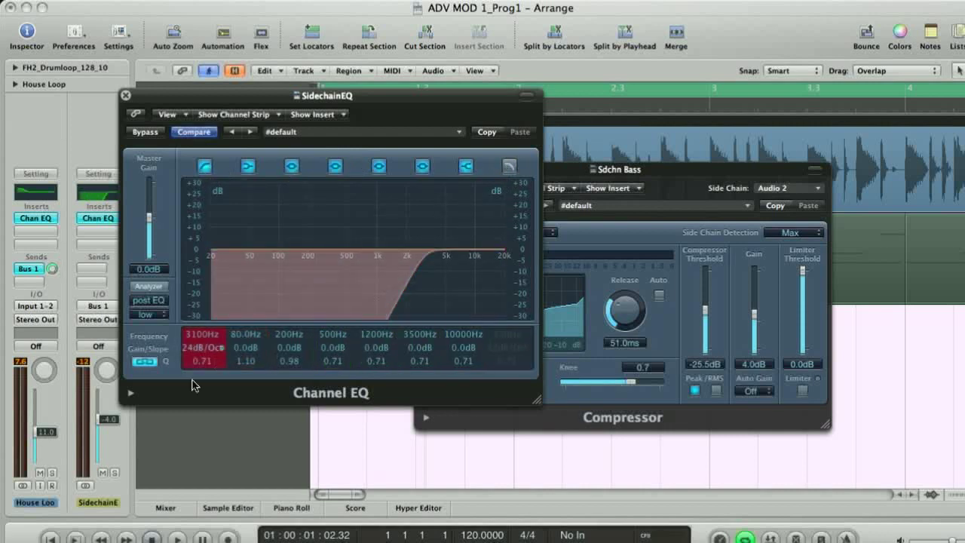
- Solo and play the SidechainEQ channel, switch its Channel EQ back to the 330 Hz low-pass filter, and close the EQ
{"action": "left_click", "coordinate": [113, 473]}
{"action": "key", "text": "space"}
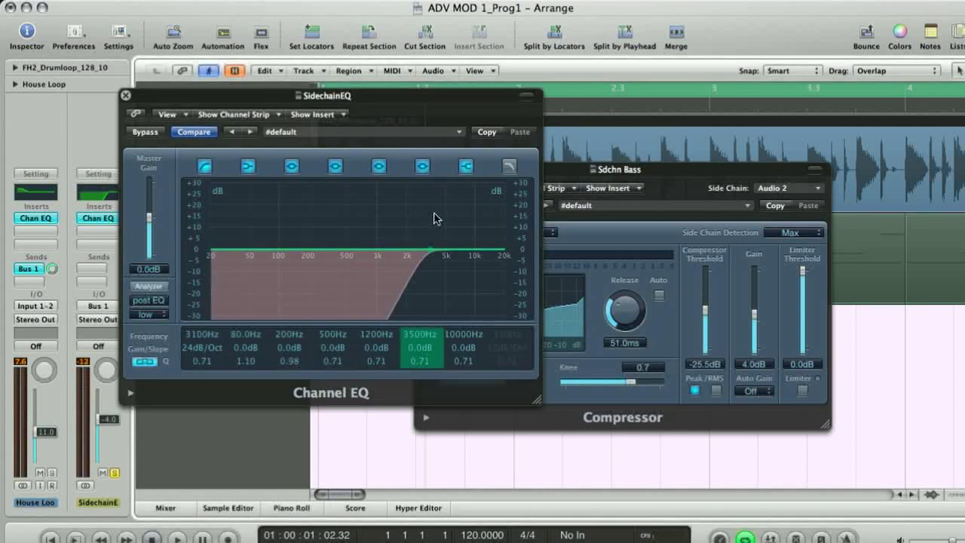
{"action": "left_click", "coordinate": [510, 166]}
{"action": "left_click", "coordinate": [207, 165]}
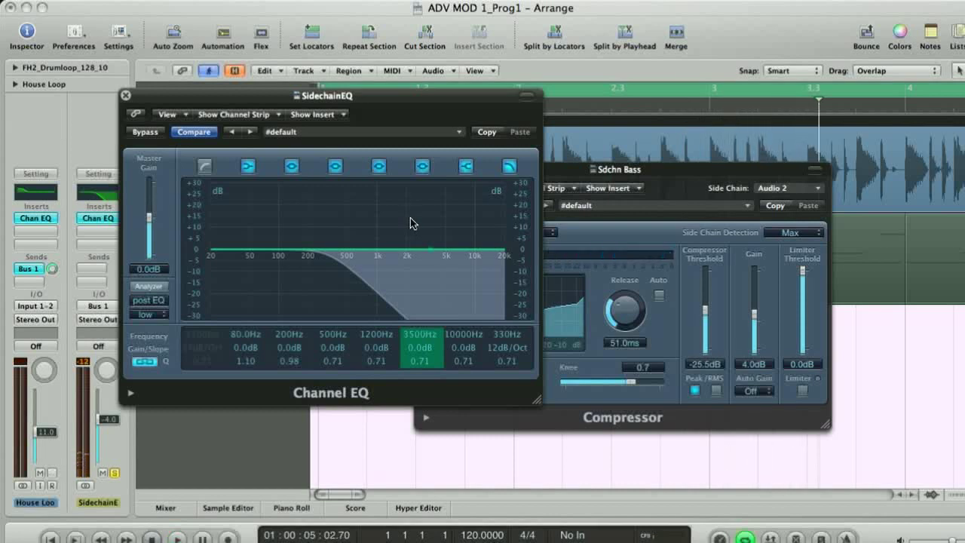
{"action": "left_click", "coordinate": [126, 96]}
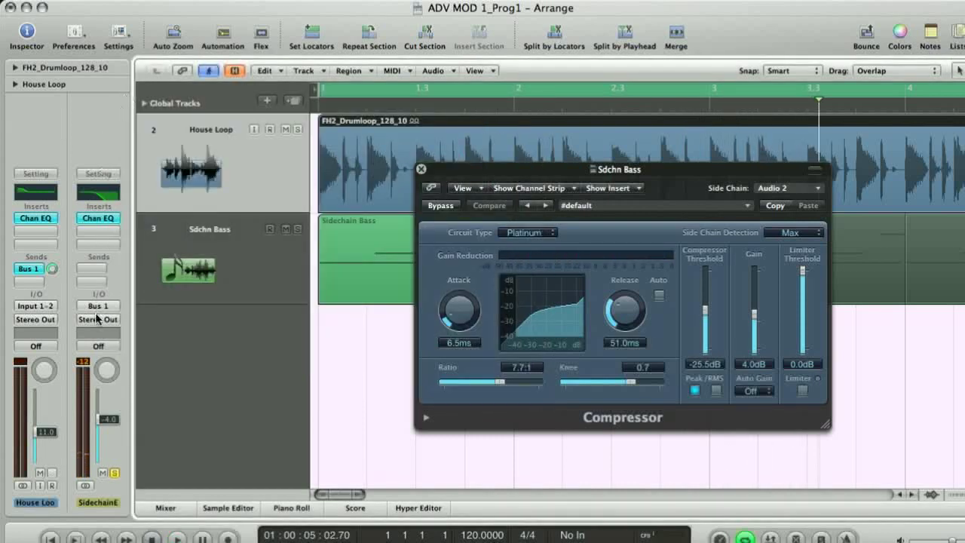
- Route the SidechainEQ channel's output to Bus 2 instead of the stereo output
{"action": "left_click", "coordinate": [95, 323]}
{"action": "mouse_move", "coordinate": [106, 370]}
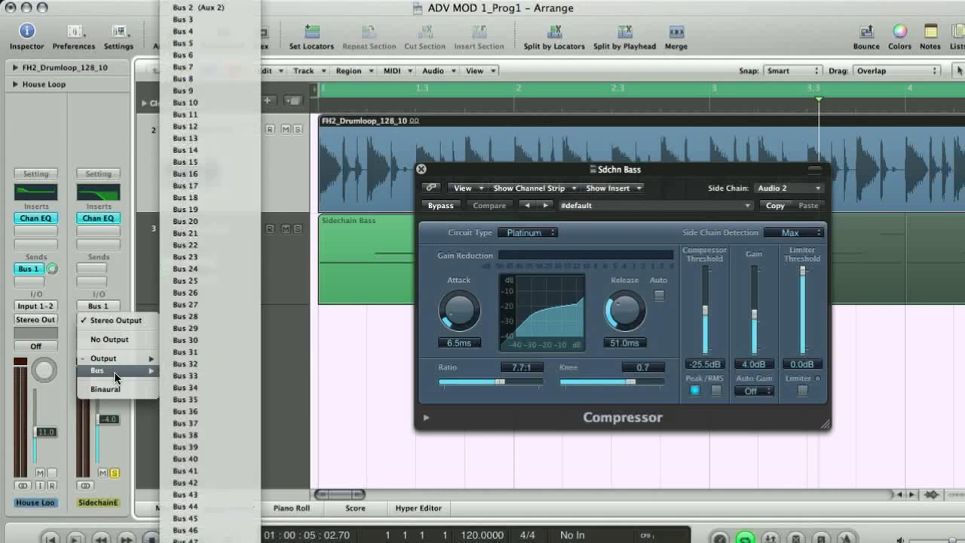
{"action": "left_click", "coordinate": [197, 8]}
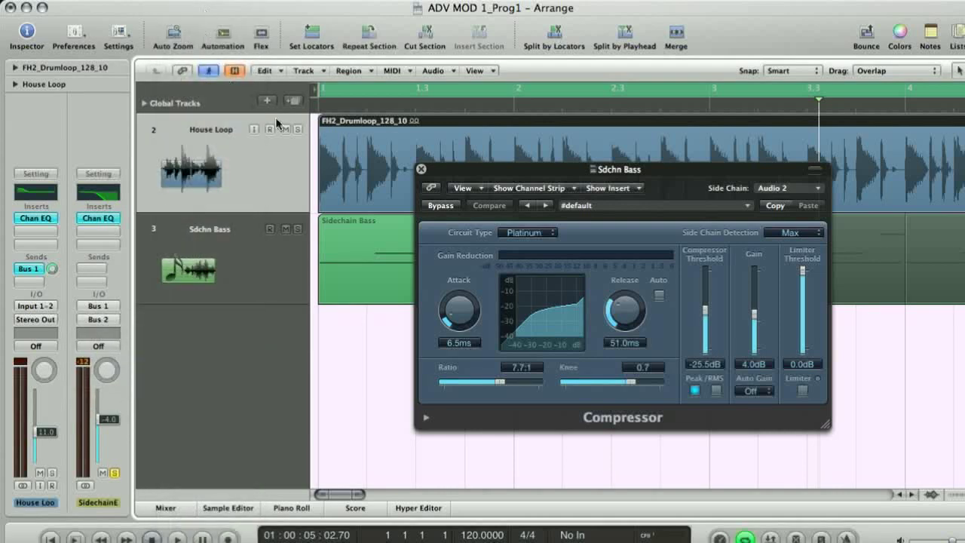
- Set the bass Compressor's side chain source to Bus 2 and play the song to hear it
{"action": "left_click", "coordinate": [773, 193]}
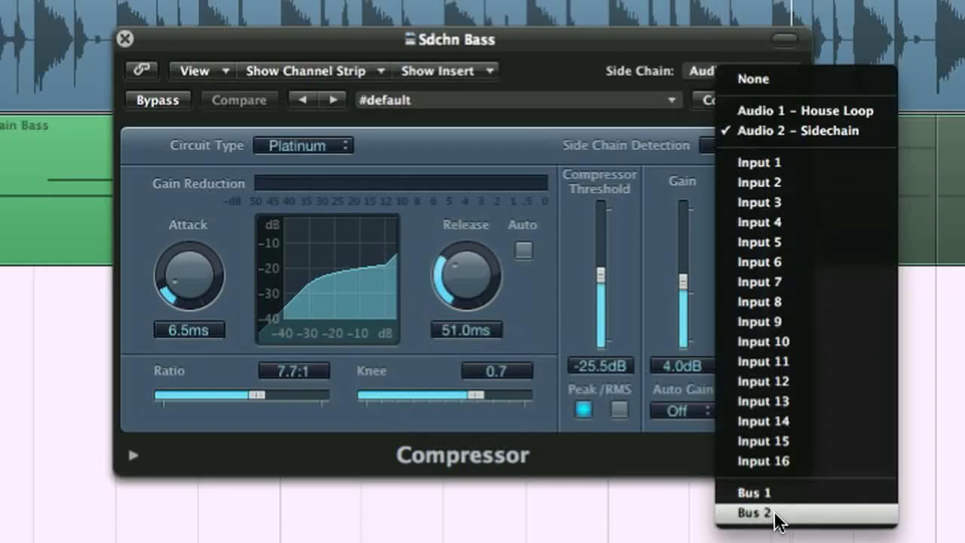
{"action": "left_click", "coordinate": [754, 513]}
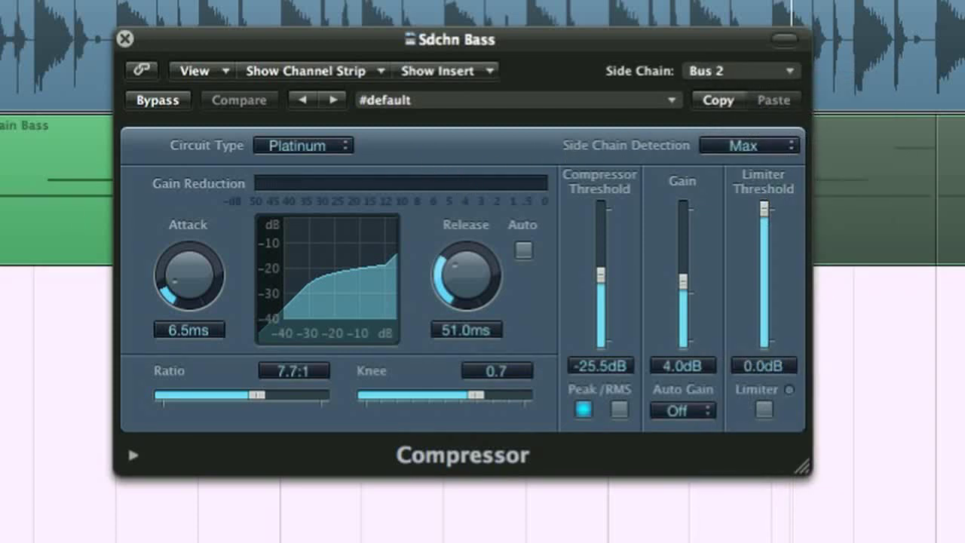
{"action": "key", "text": "space"}
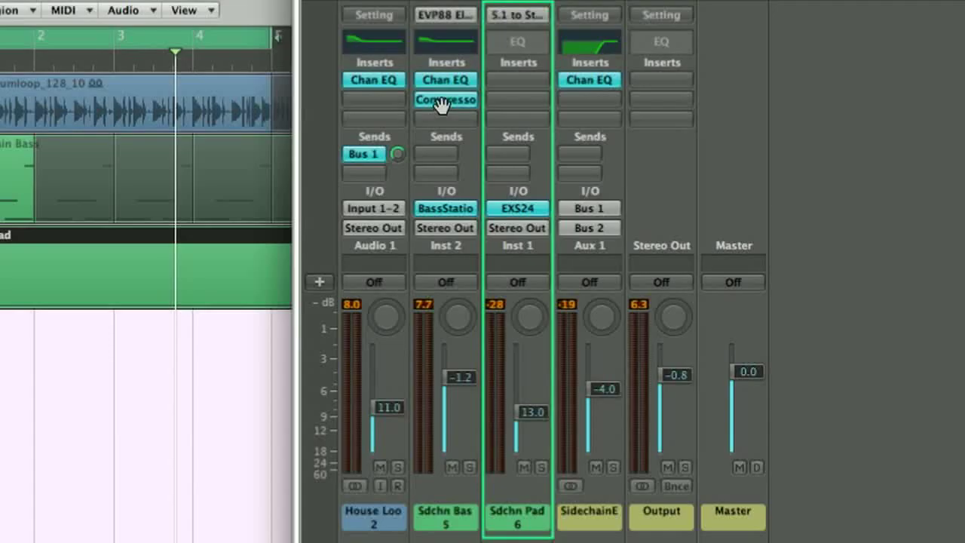
- Copy the Compressor from the Sdchn Bass channel to the Sdchn Pad channel's first insert and play the result
{"action": "left_click_drag", "start_coordinate": [654, 131], "coordinate": [707, 123]}
{"action": "left_click_drag", "start_coordinate": [517, 88], "coordinate": [517, 85]}
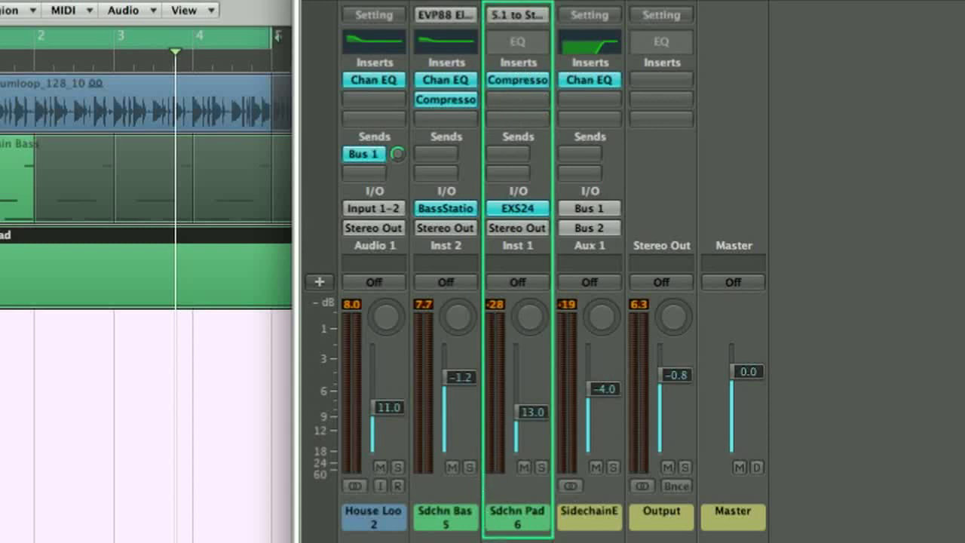
{"action": "key", "text": "space"}
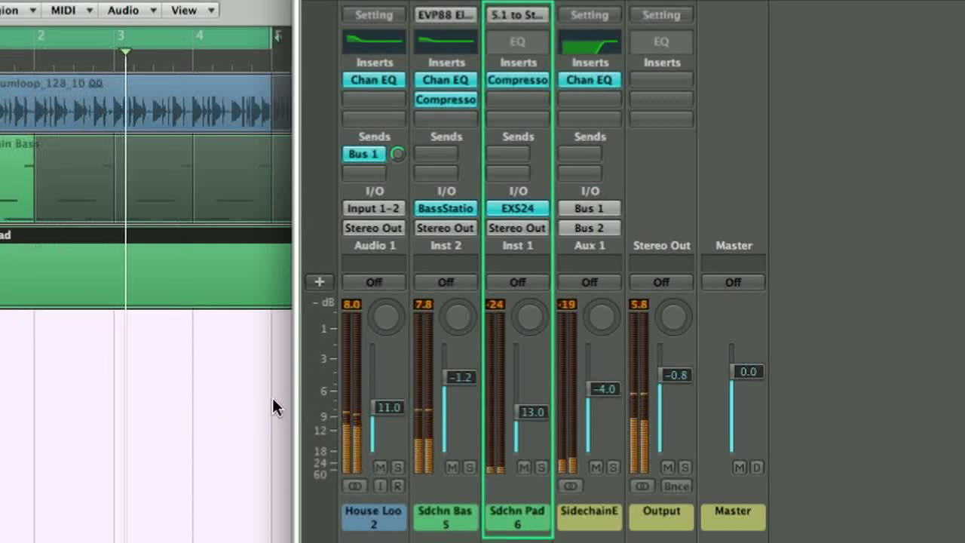
{"action": "key", "text": "space"}
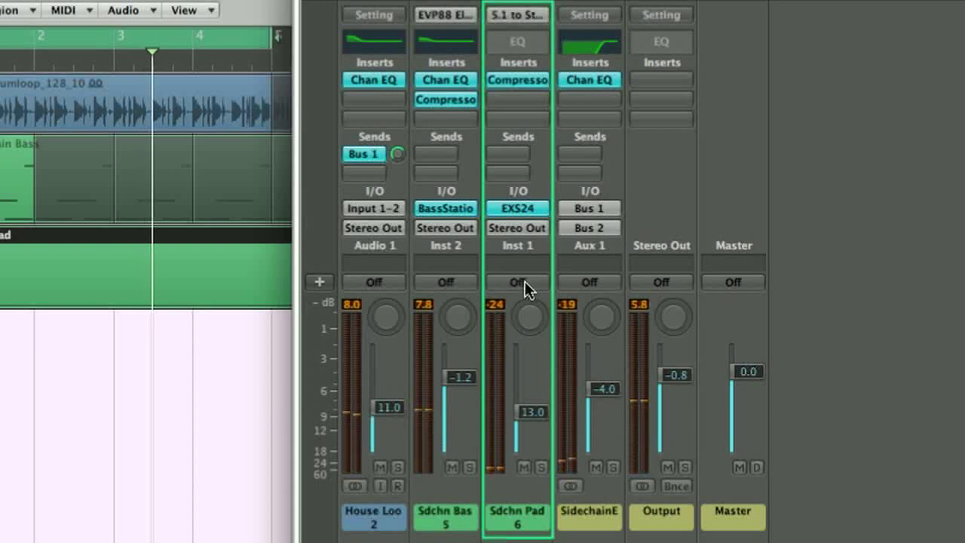
- Route the outputs of the Sdchn Bass and Sdchn Pad channels together to Bus 3
{"action": "left_click_drag", "start_coordinate": [513, 525], "coordinate": [460, 525]}
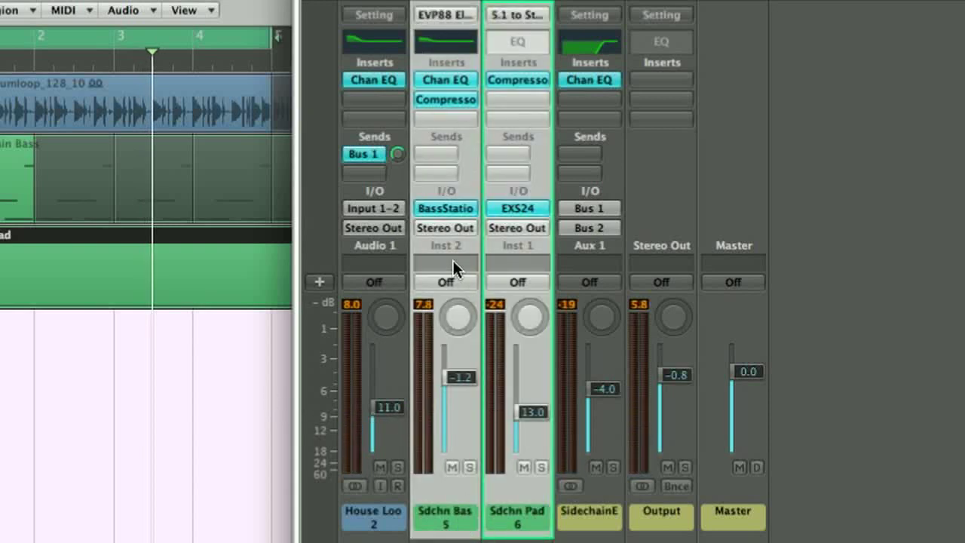
{"action": "left_click", "coordinate": [450, 226]}
{"action": "mouse_move", "coordinate": [459, 302]}
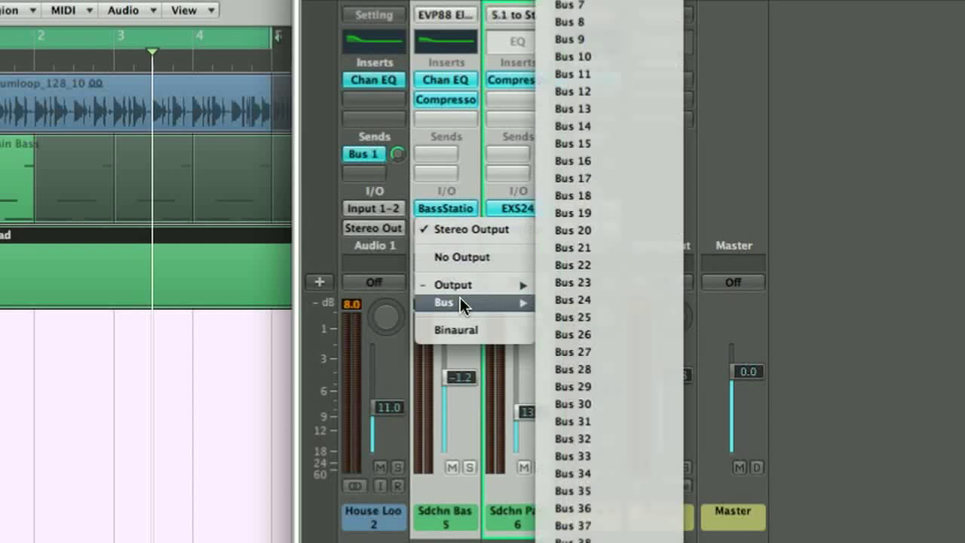
{"action": "left_click", "coordinate": [626, 32]}
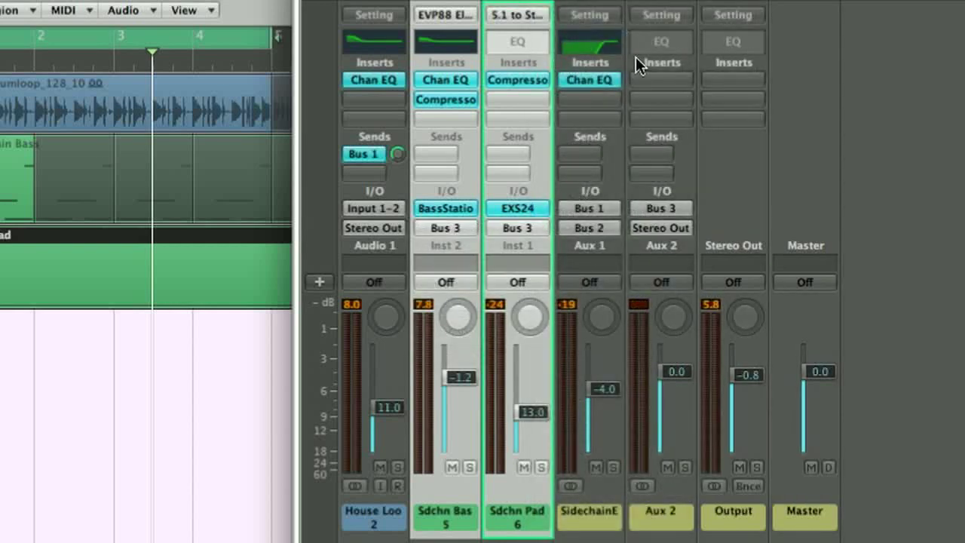
- Copy the pad's Compressor to the Aux 2 channel and bypass the individual Compressors on the pad and bass channels
{"action": "left_click_drag", "start_coordinate": [517, 82], "coordinate": [662, 84]}
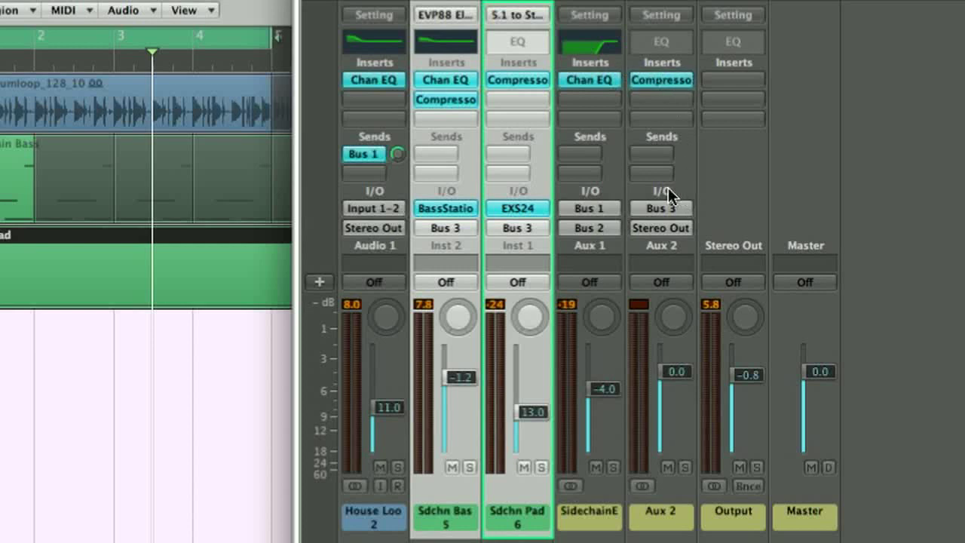
{"action": "left_click", "coordinate": [499, 88], "text": "alt"}
{"action": "left_click", "coordinate": [455, 100], "text": "alt"}
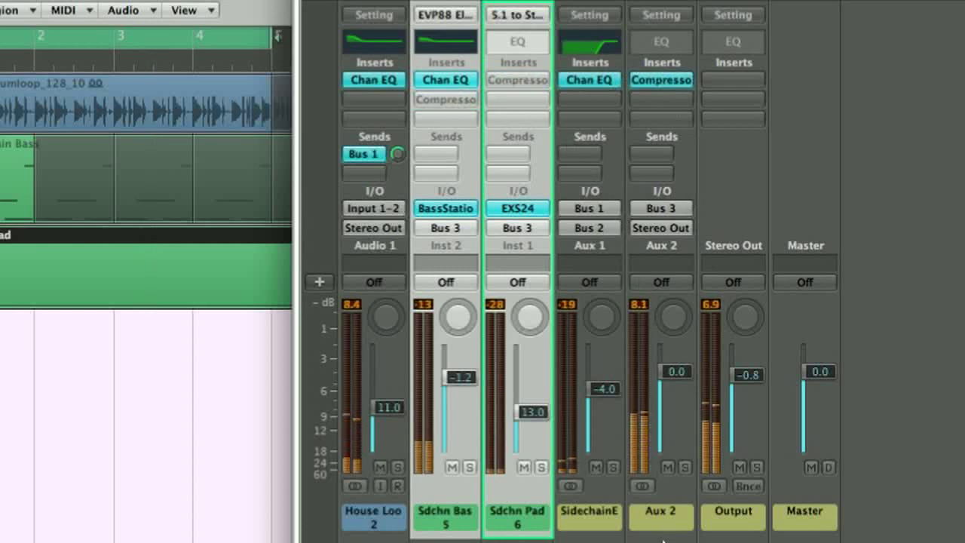
- Audition the Aux 2 channel on its own and back in the full mix
{"action": "left_click", "coordinate": [684, 467]}
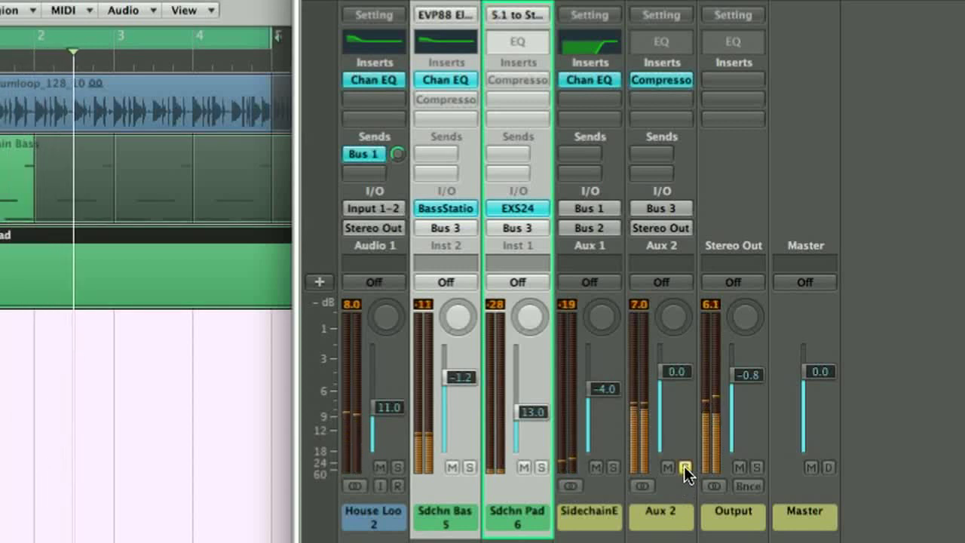
{"action": "left_click", "coordinate": [684, 466]}
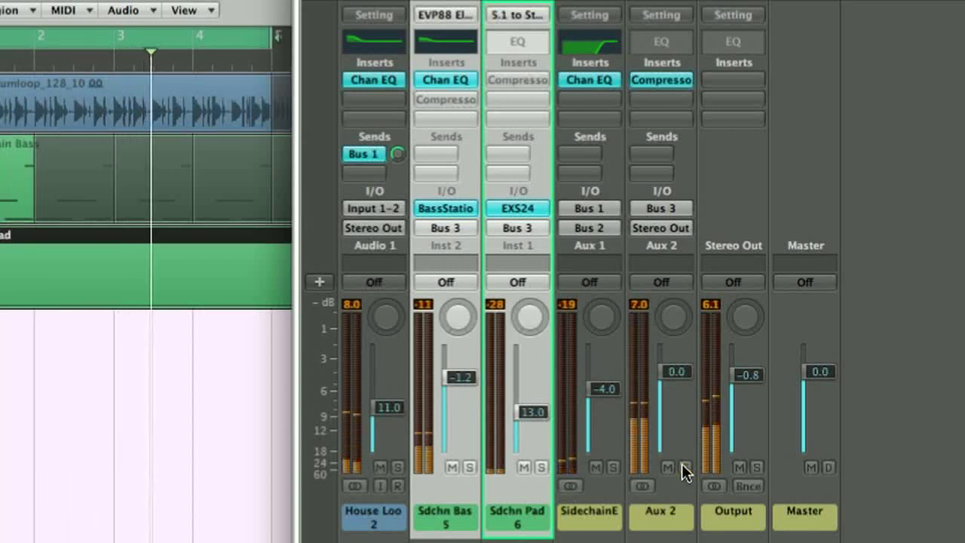